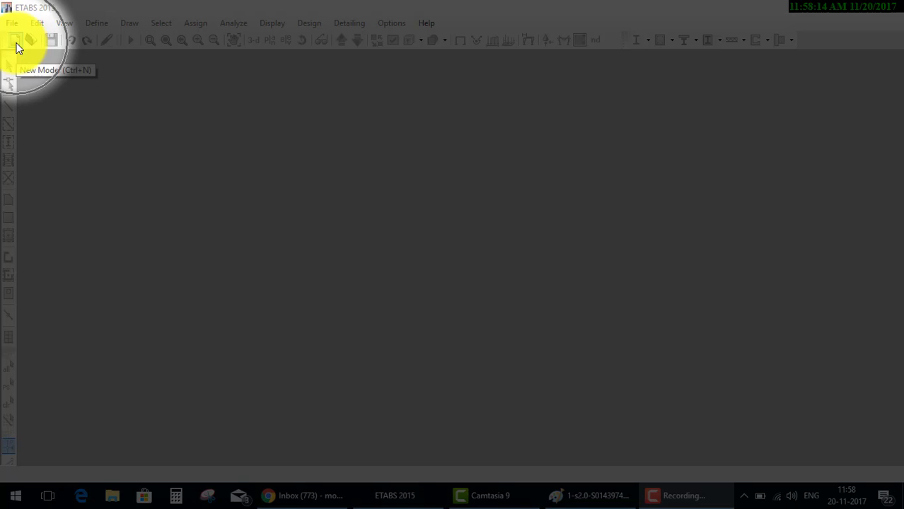
- Create a new model using built-in Metric SI units, Indian sections, IS 800:2007 and IS 456:2000
left_click(16, 44)
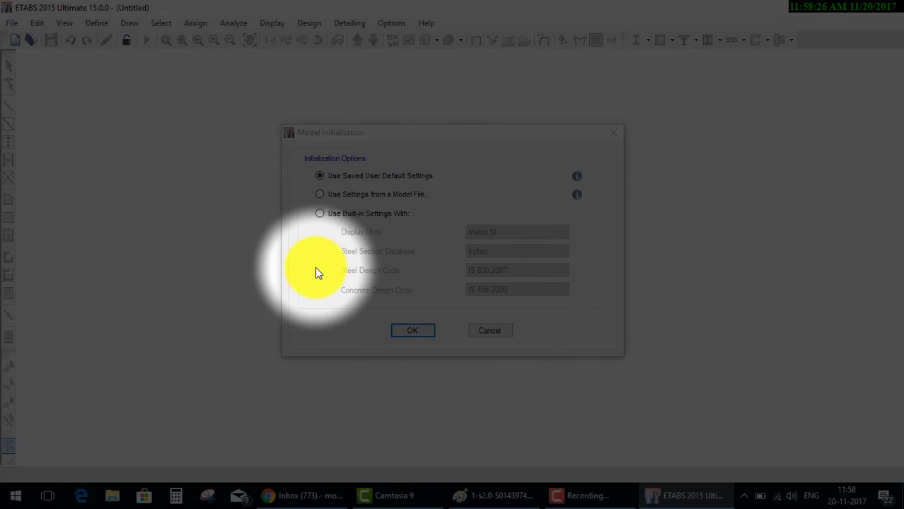
left_click(349, 210)
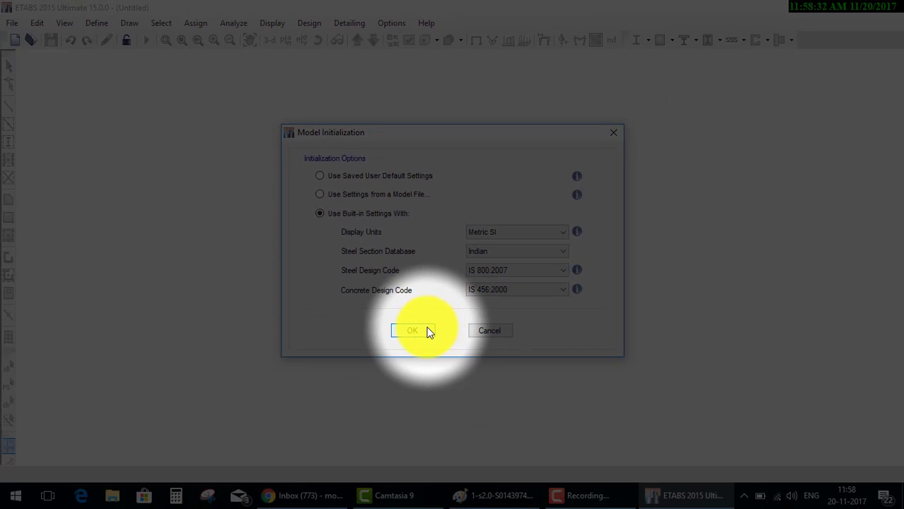
left_click(420, 330)
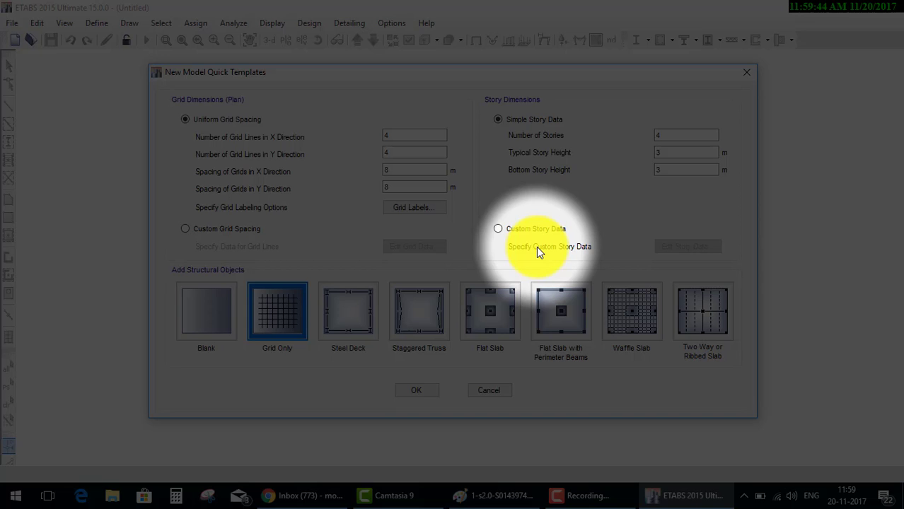
- Bring up the Paint column-plan sketch with its 4m, 5m and 6m bays
left_click(503, 497)
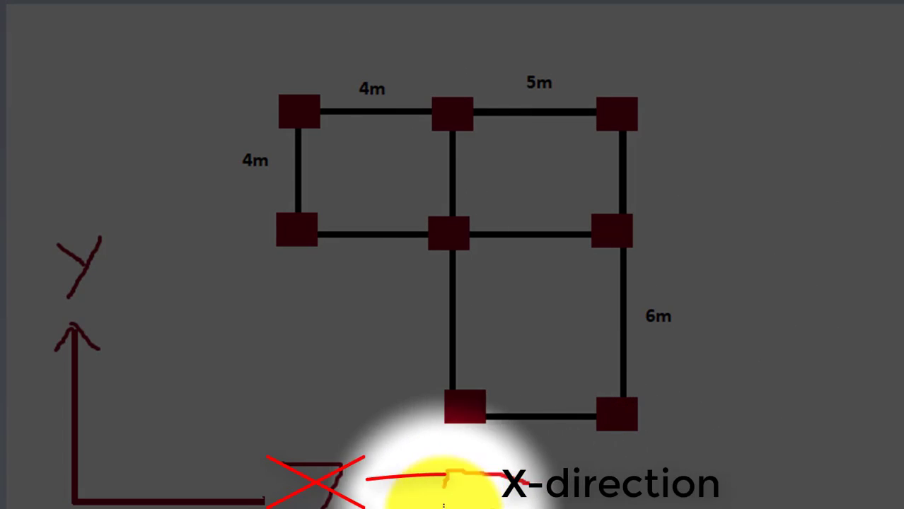
- In red, cross out the X-direction label and draw arrows beside the Y and Z marks
left_click_drag(546, 495, 574, 488)
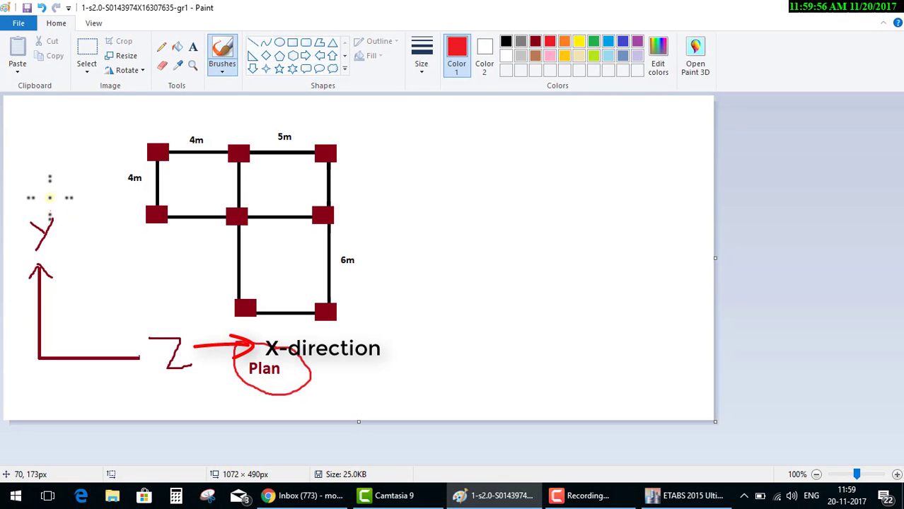
left_click_drag(49, 210, 50, 179)
mouse_move(39, 202)
left_mouse_down()
mouse_move(49, 180)
mouse_move(87, 205)
left_mouse_up()
mouse_move(135, 393)
left_mouse_down()
mouse_move(185, 400)
mouse_move(167, 409)
left_mouse_up()
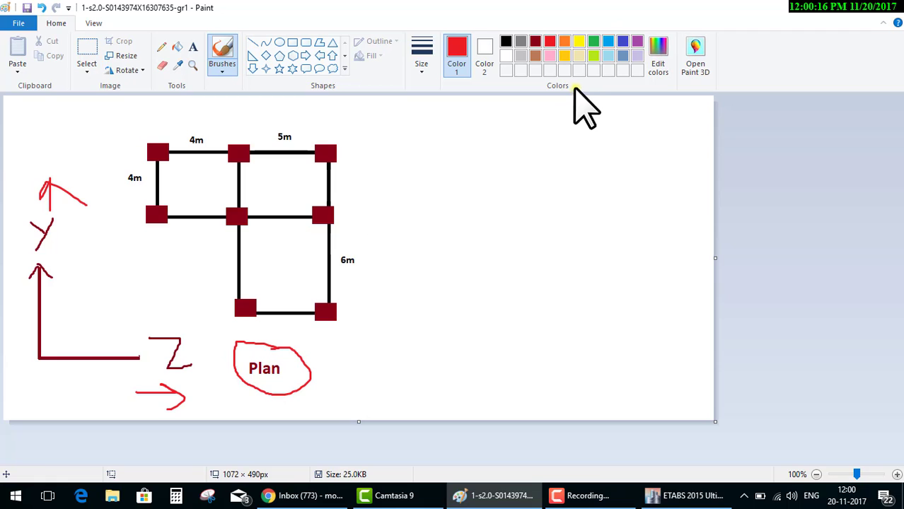
- Draw three yellow vertical lines through the left, middle and right column lines
left_click(578, 41)
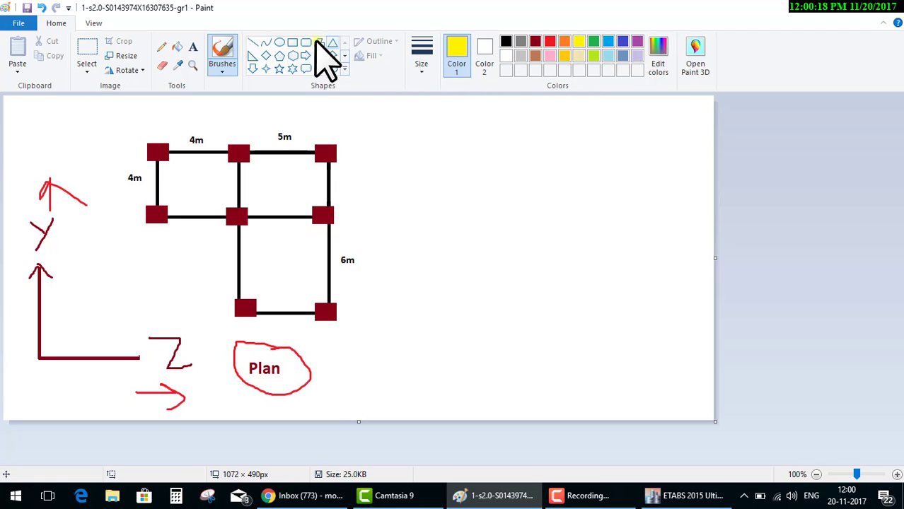
left_click(254, 43)
left_click_drag(160, 114, 153, 334)
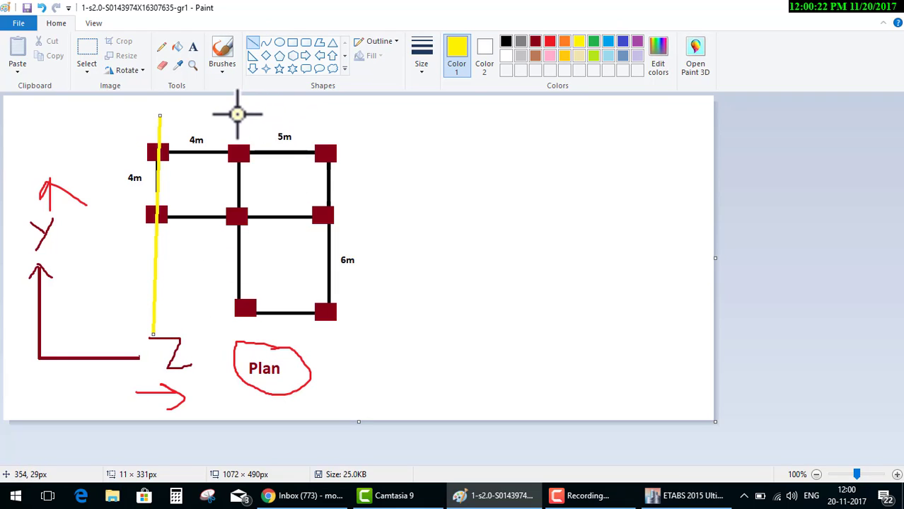
mouse_move(237, 115)
left_mouse_down()
mouse_move(249, 256)
mouse_move(241, 354)
left_mouse_up()
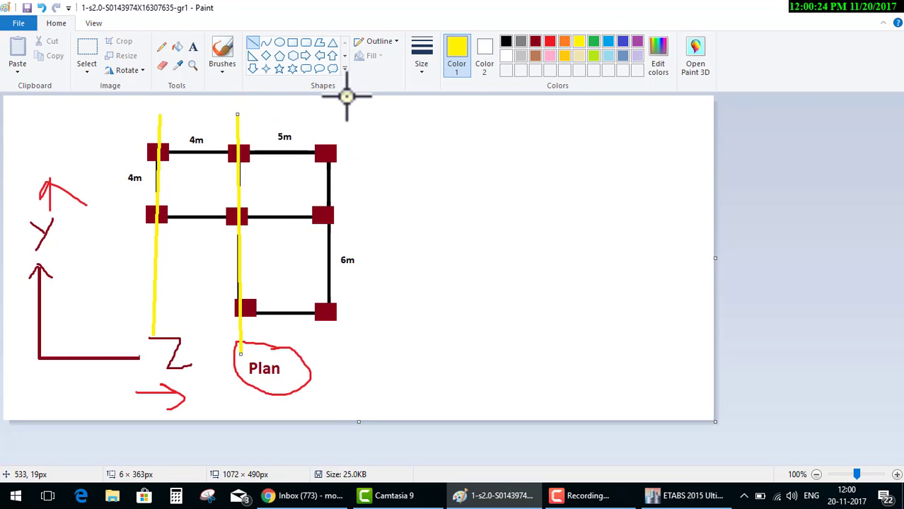
mouse_move(325, 115)
left_mouse_down()
mouse_move(343, 280)
mouse_move(325, 361)
left_mouse_up()
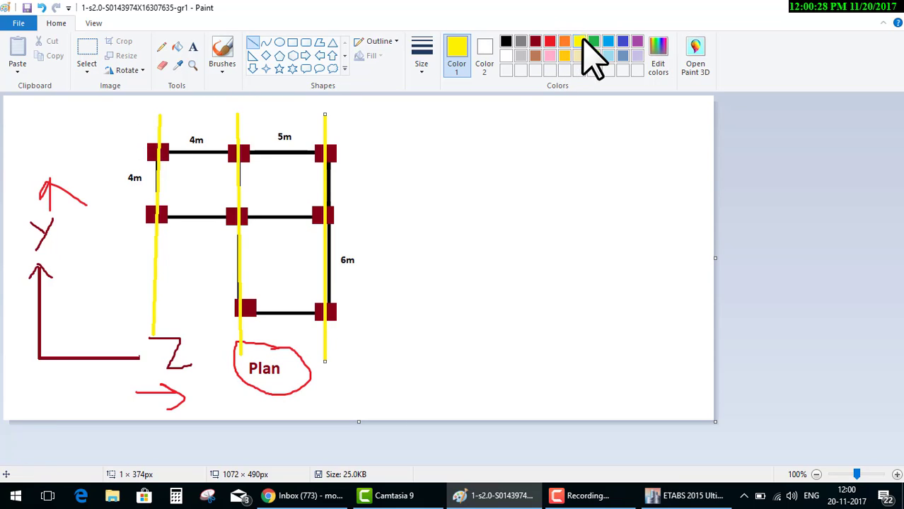
left_click(609, 41)
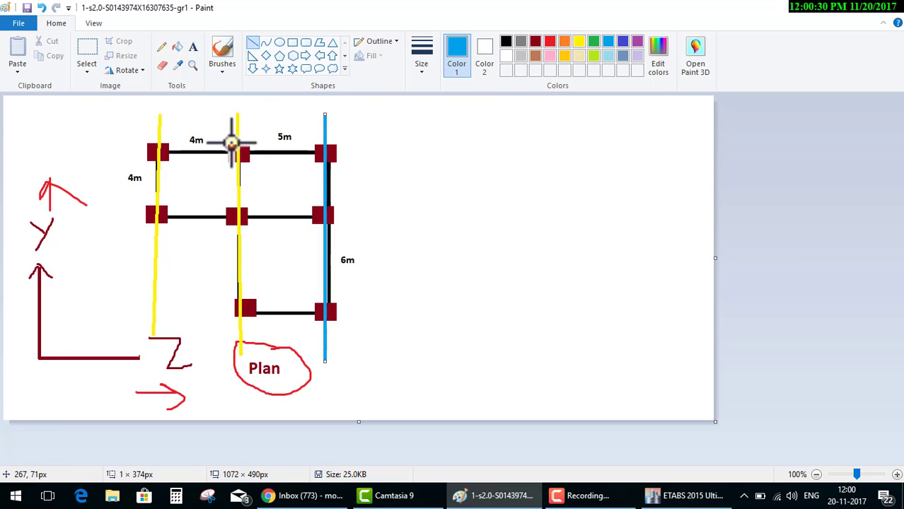
left_click(579, 41)
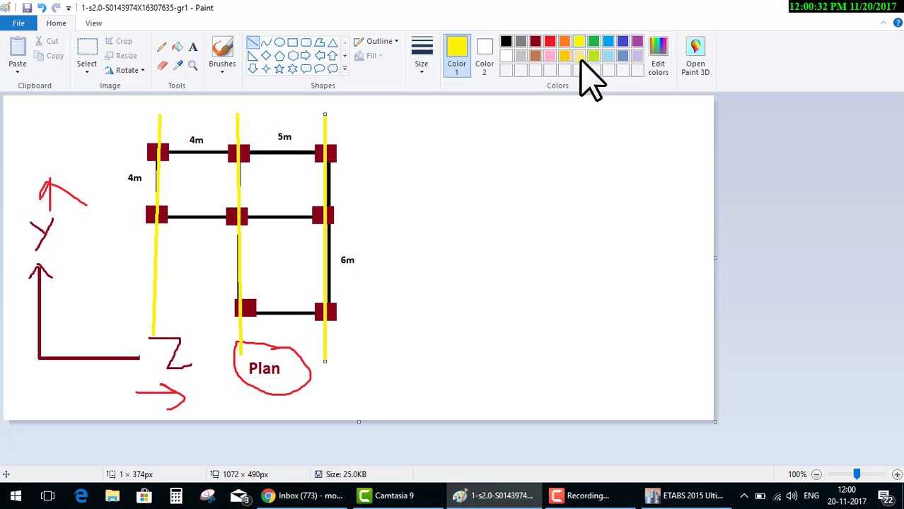
left_click(524, 165)
- Draw light-blue horizontal lines across the top, middle and bottom rows of columns
left_click(609, 41)
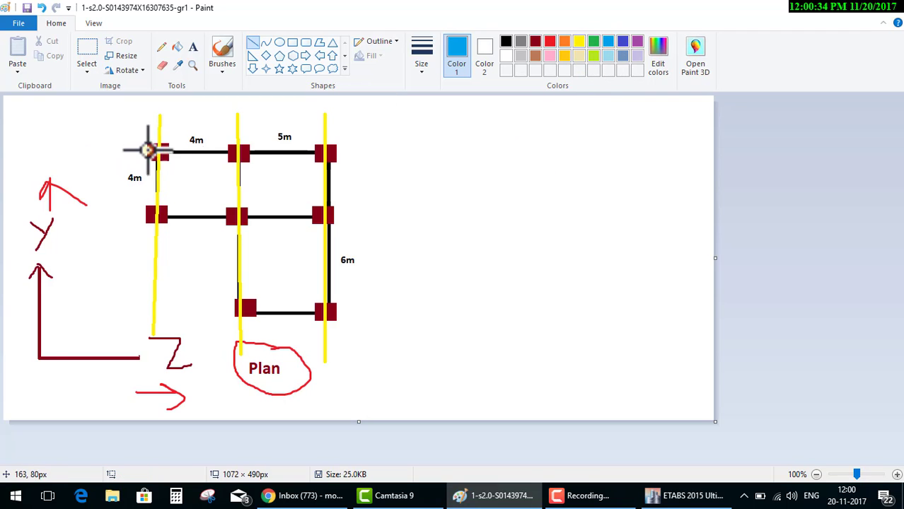
left_click_drag(111, 150, 374, 153)
left_click_drag(94, 214, 119, 214)
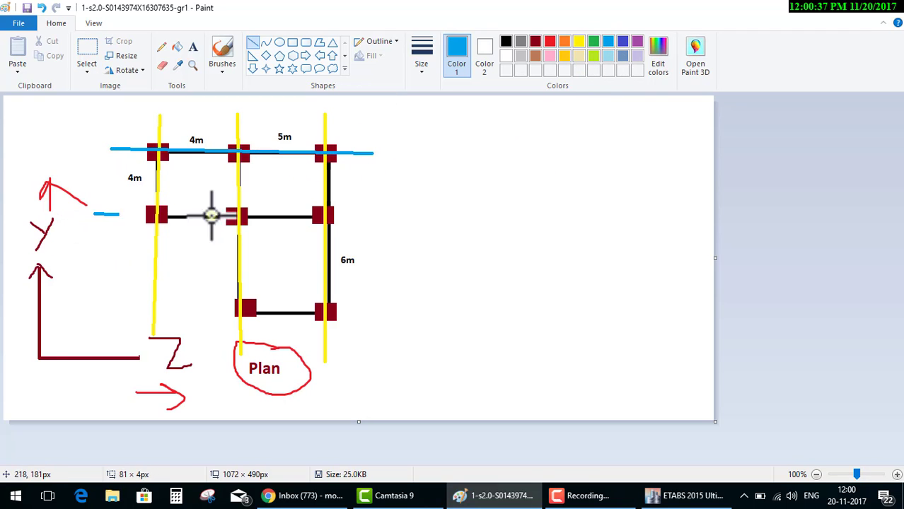
left_click_drag(211, 214, 380, 212)
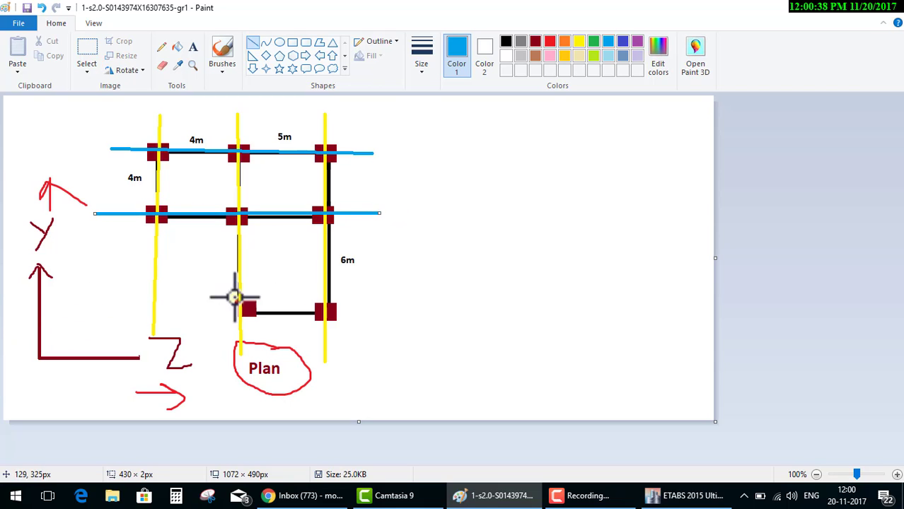
left_click_drag(87, 311, 417, 306)
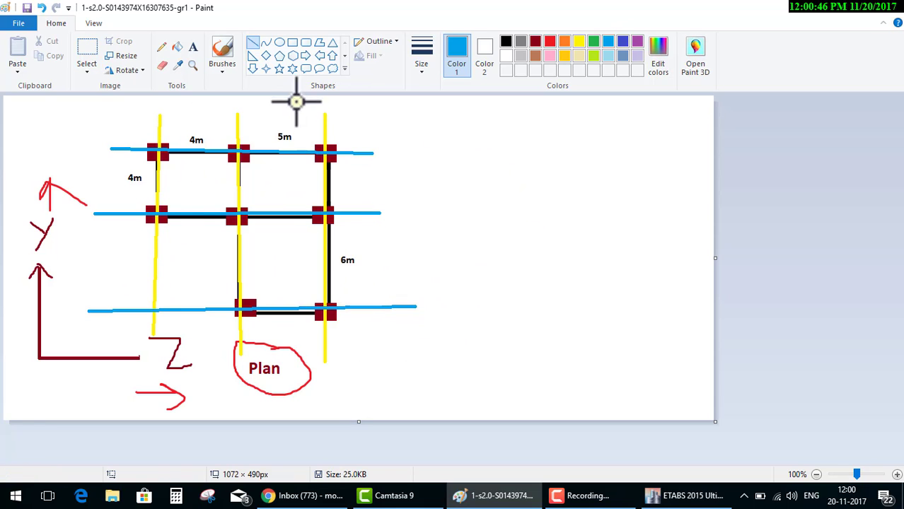
left_click(223, 50)
- Draw blue and red tick marks over the bays and columns of the plan sketch
left_click_drag(127, 289, 162, 271)
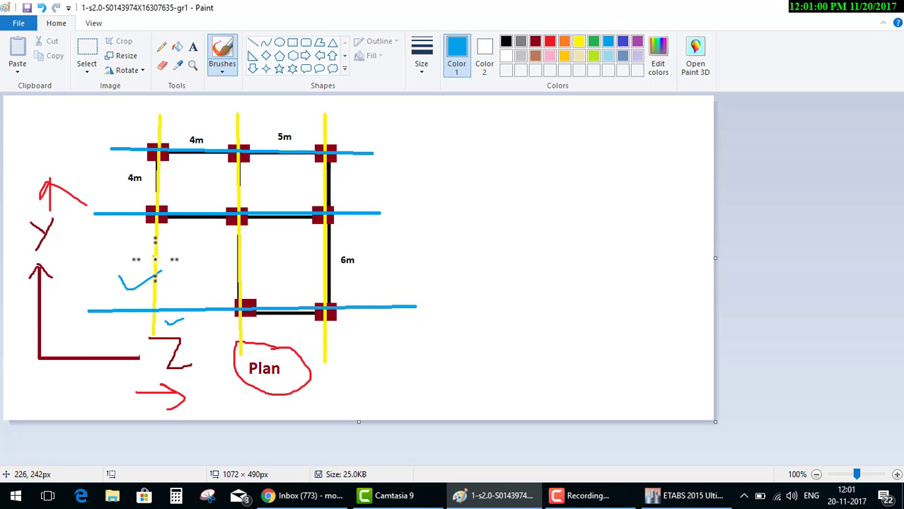
left_click_drag(155, 260, 194, 243)
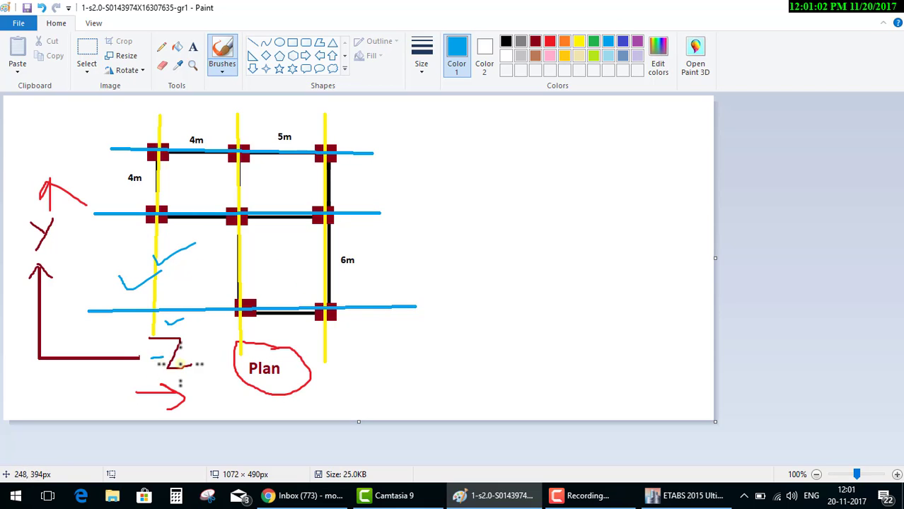
mouse_move(192, 359)
left_mouse_down()
mouse_move(208, 377)
mouse_move(196, 348)
mouse_move(155, 386)
left_mouse_up()
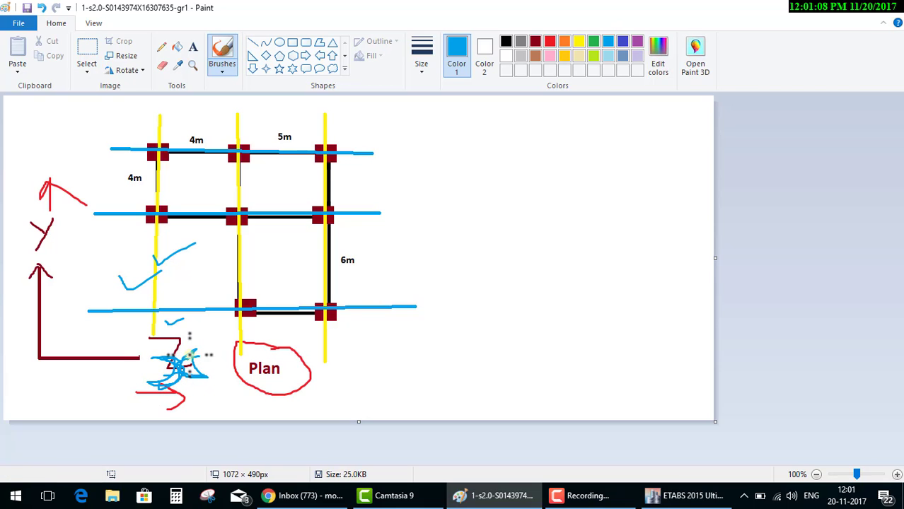
left_click(550, 43)
left_click_drag(166, 272, 196, 264)
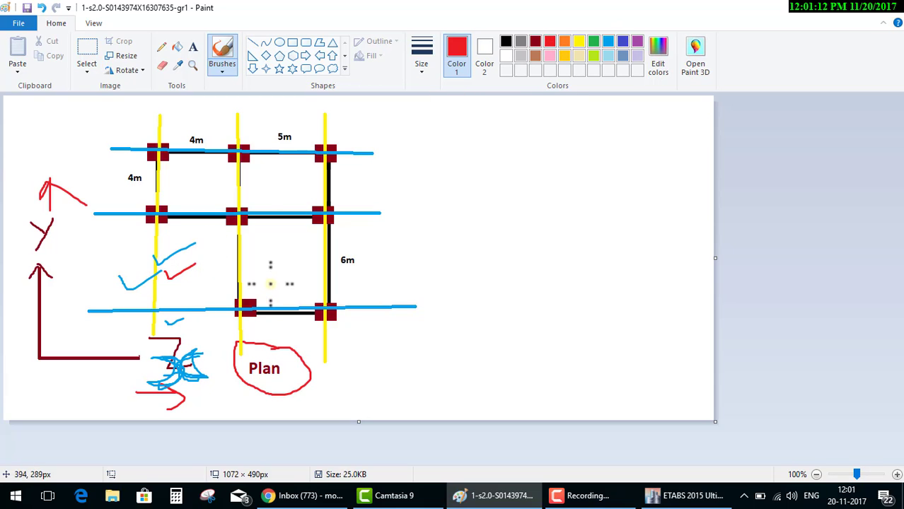
left_click_drag(262, 259, 397, 266)
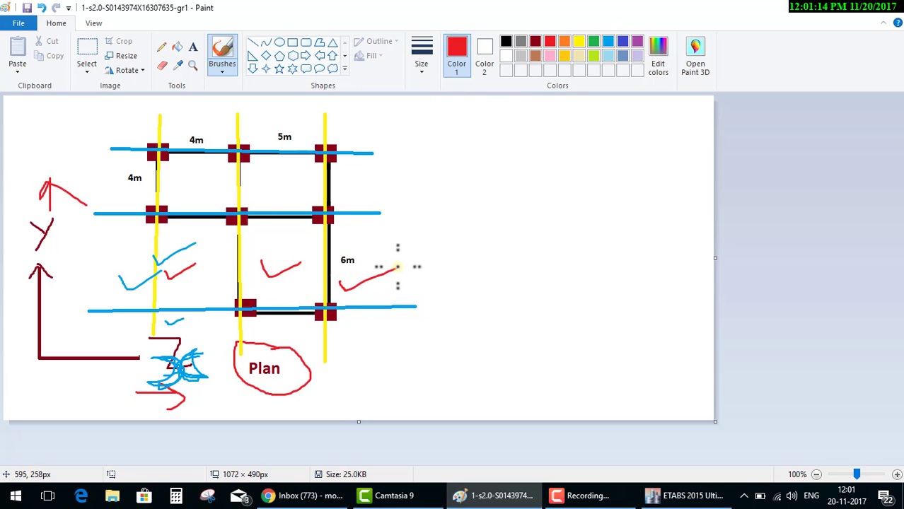
left_click_drag(411, 319, 448, 302)
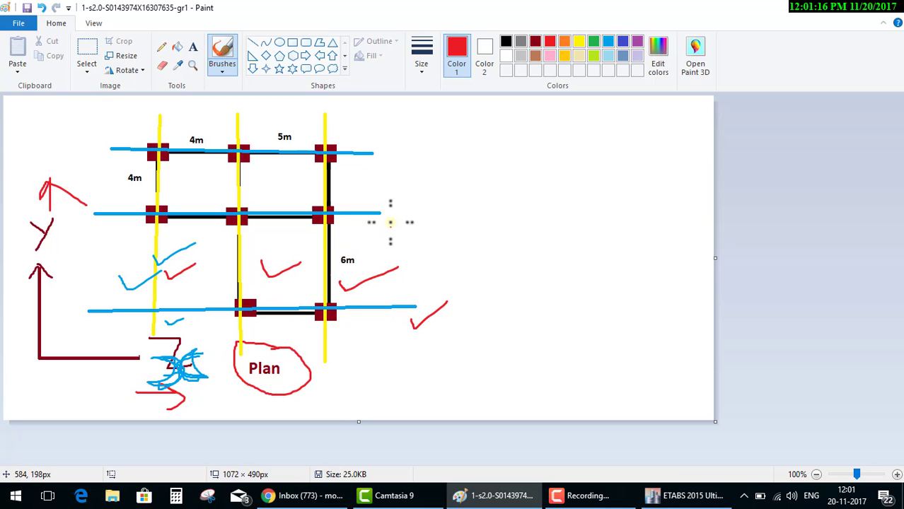
left_click_drag(412, 213, 420, 200)
left_click_drag(371, 174, 380, 143)
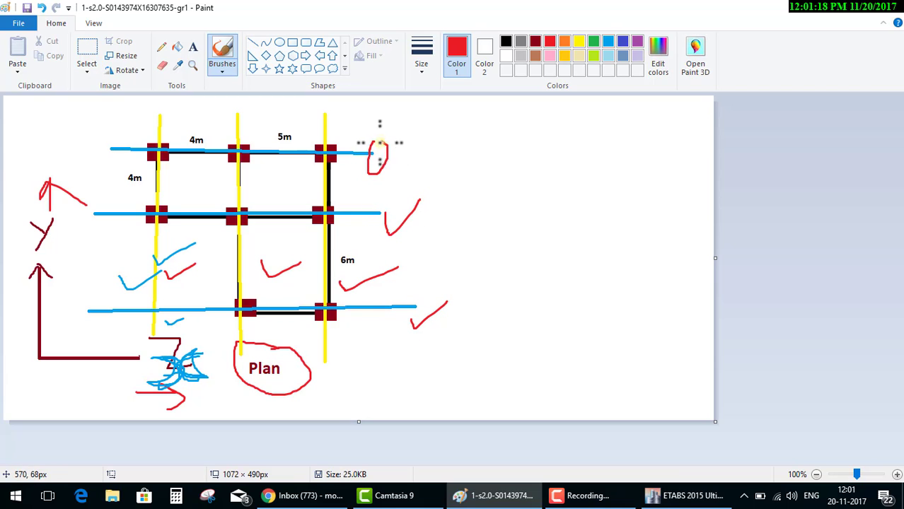
left_click_drag(562, 106, 394, 165)
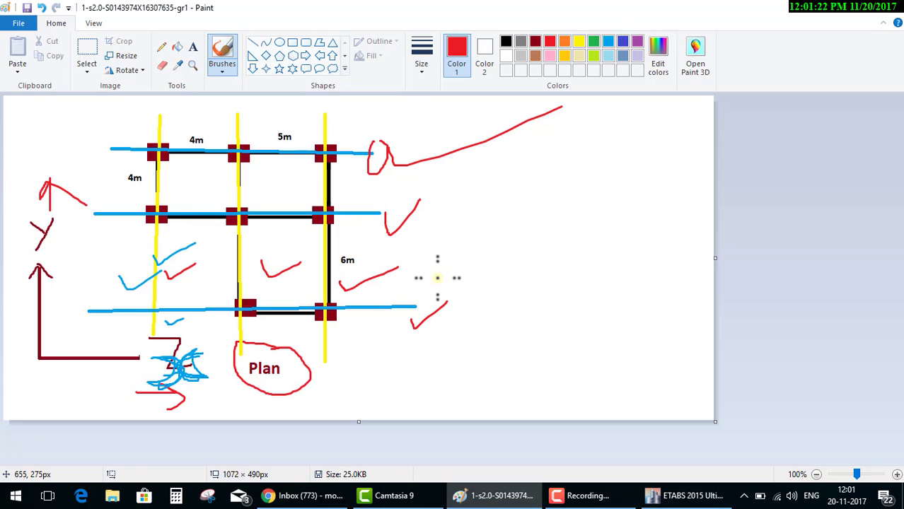
- Undo the tick marks, scribbles and grid lines with Ctrl+Z
key("ctrl+z")
key("ctrl+z")
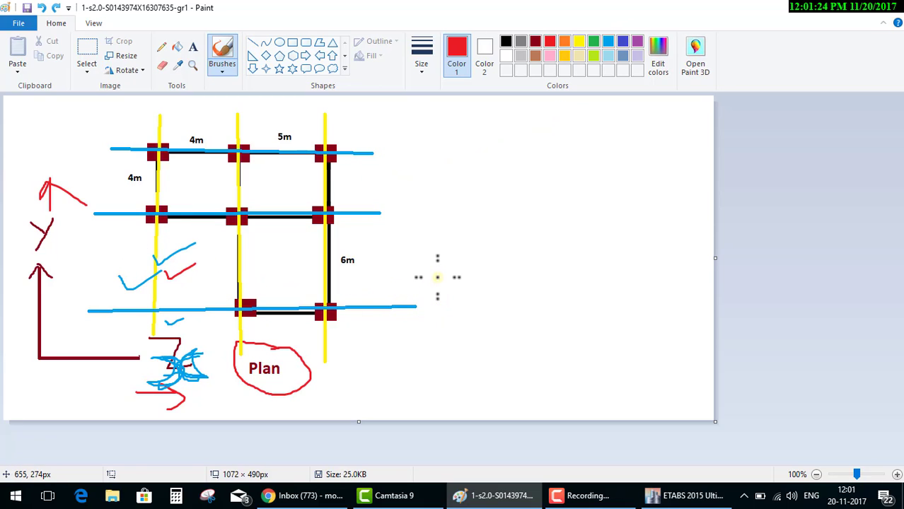
key("ctrl+z")
key("ctrl+z")
key("ctrl+z")
key("ctrl+z")
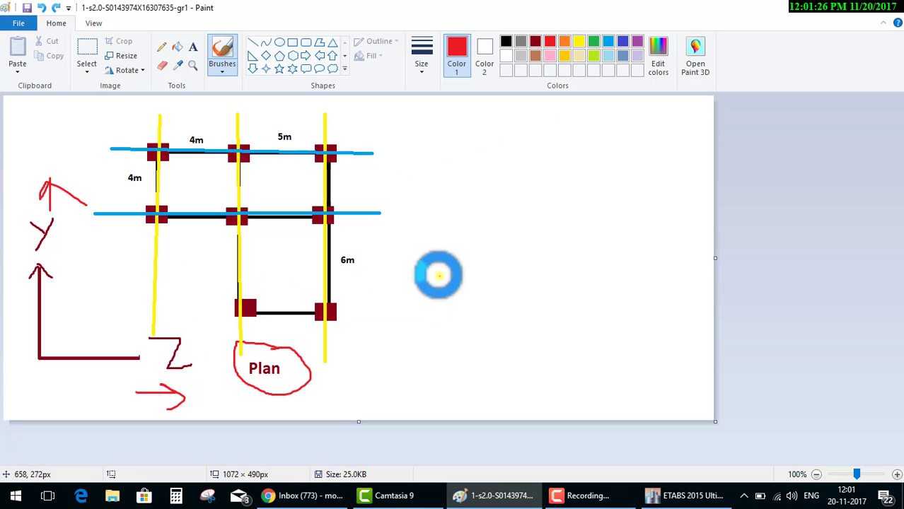
key("ctrl+z")
key("ctrl+z")
key("ctrl+z")
key("ctrl+z")
key("ctrl+z")
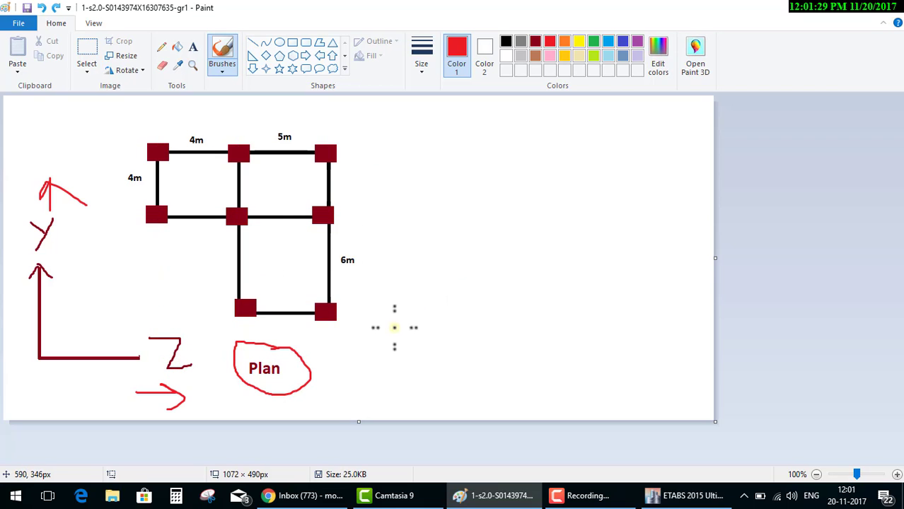
- Switch the ETABS template to Custom Grid Spacing and open its grid data table
left_click(684, 496)
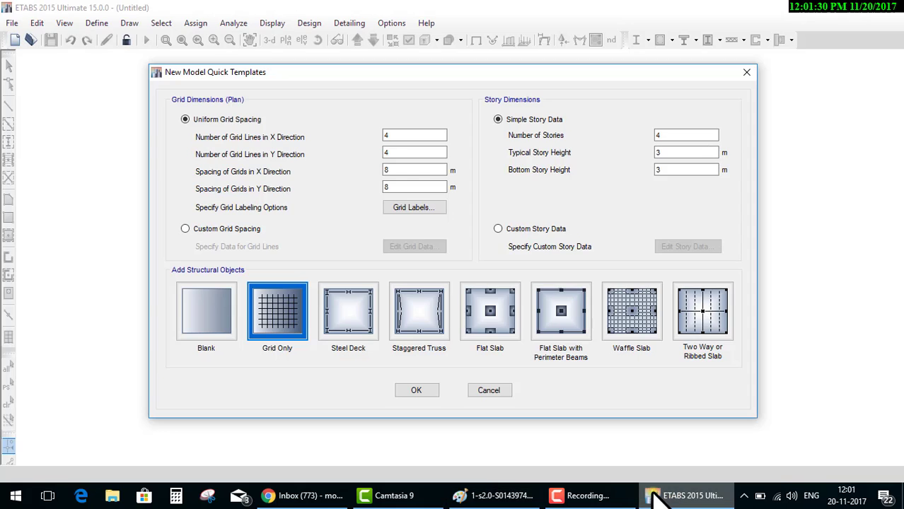
left_click(211, 230)
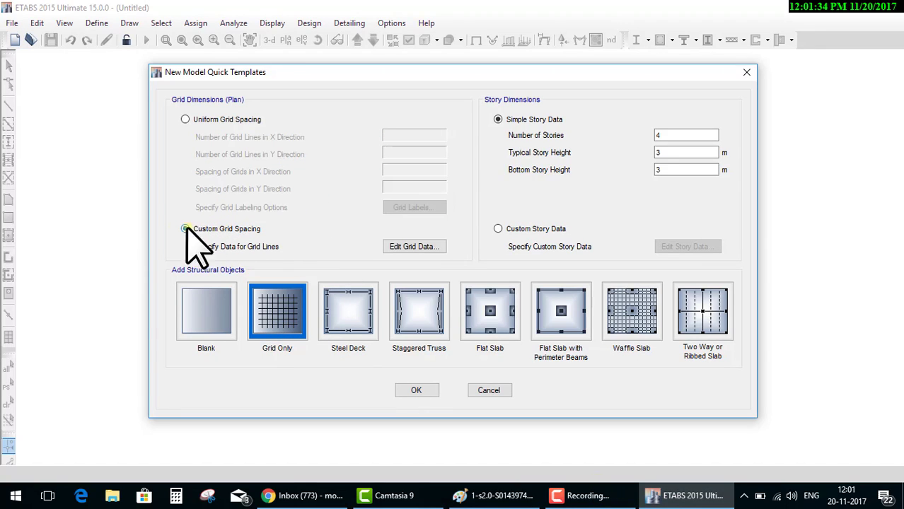
left_click(410, 246)
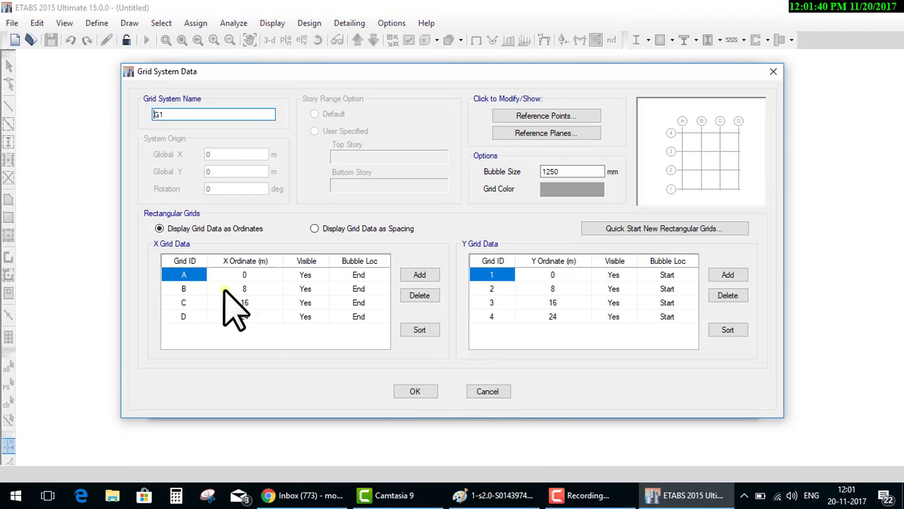
left_click(495, 496)
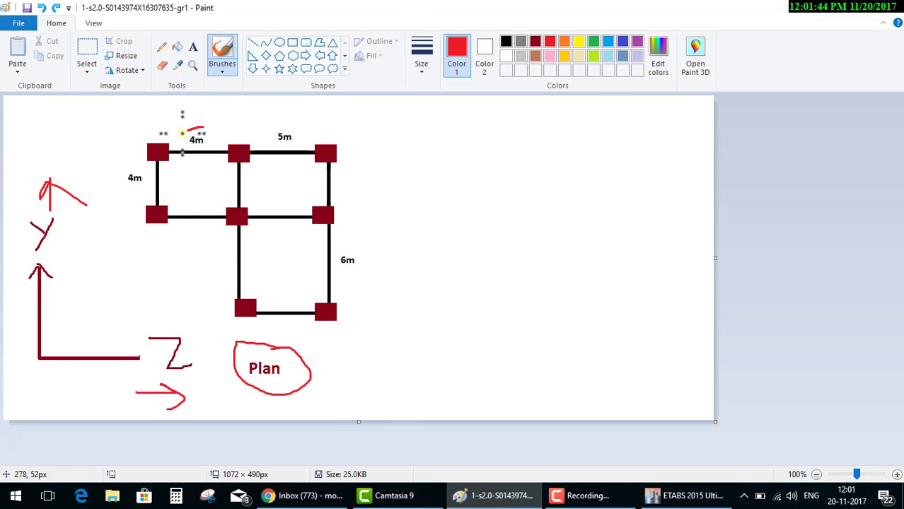
- Circle the 4m and 5m span labels and number the top grid lines 1, 2, 3 in red
left_click_drag(199, 148, 204, 130)
mouse_move(293, 131)
left_mouse_down()
mouse_move(305, 142)
mouse_move(296, 128)
left_mouse_up()
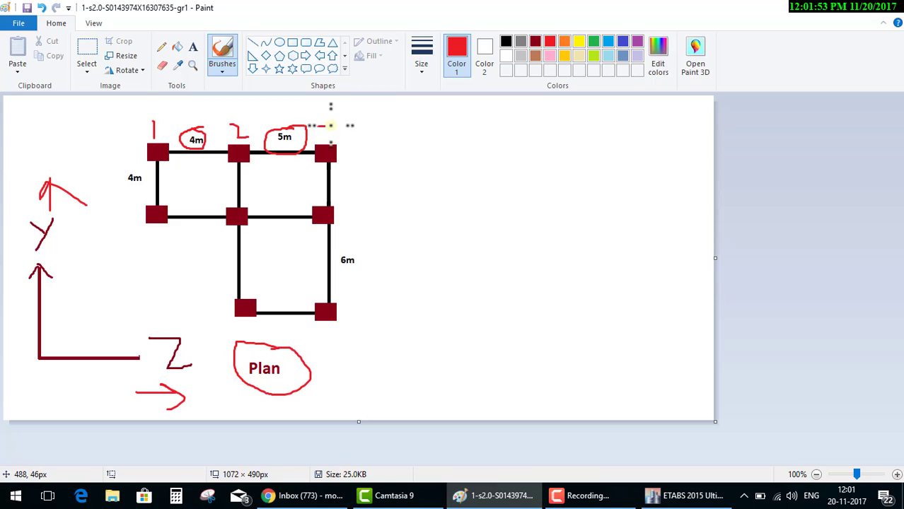
left_click_drag(316, 125, 317, 144)
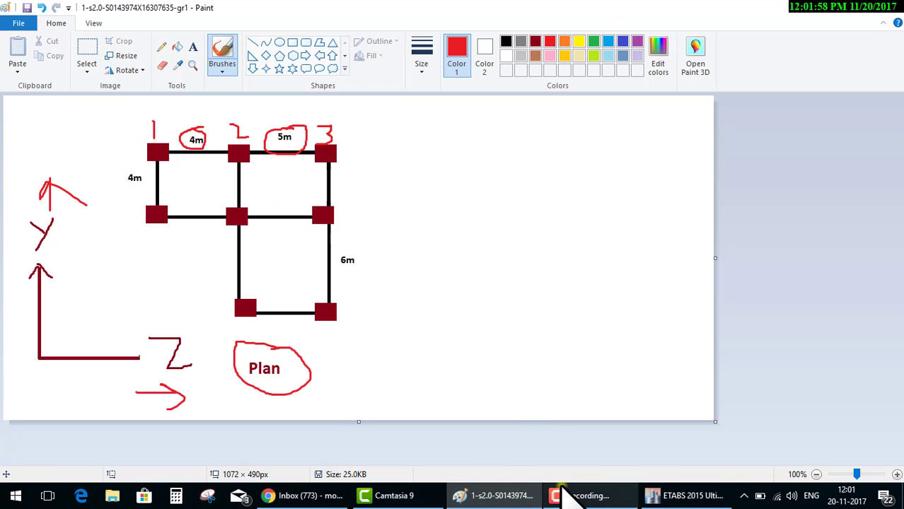
left_click(649, 494)
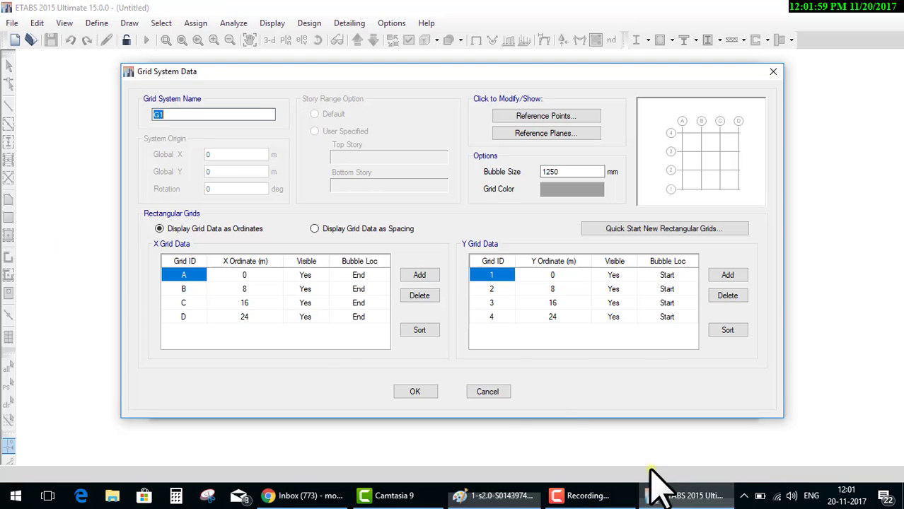
- Change grid line B's X ordinate from 8 to 4 m in Grid System Data
left_click(252, 275)
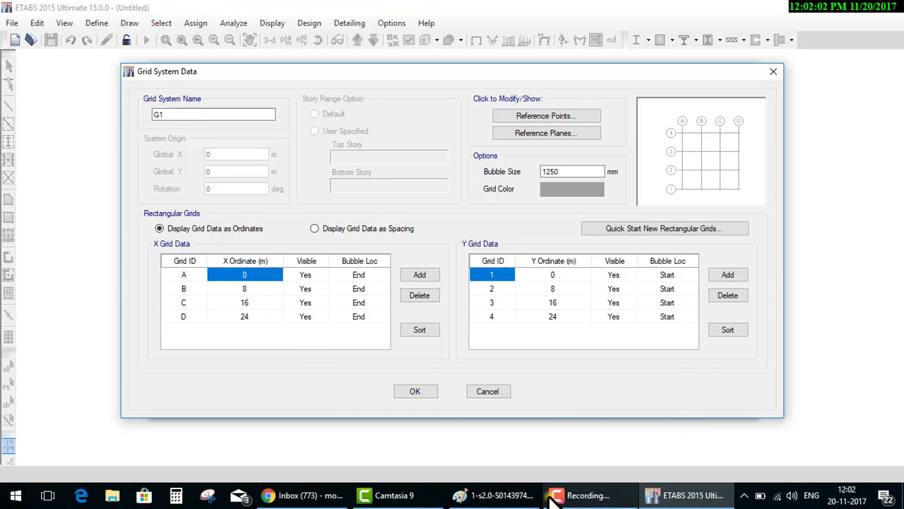
left_click(496, 495)
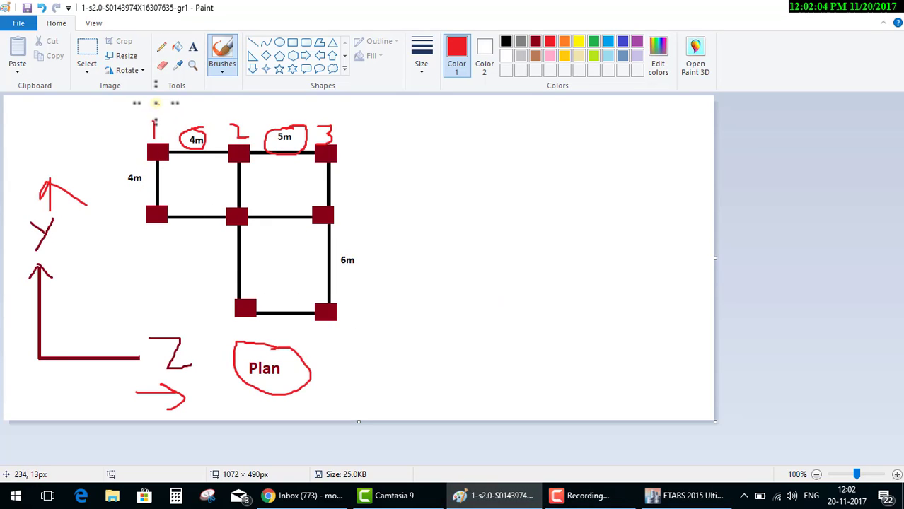
left_click(671, 495)
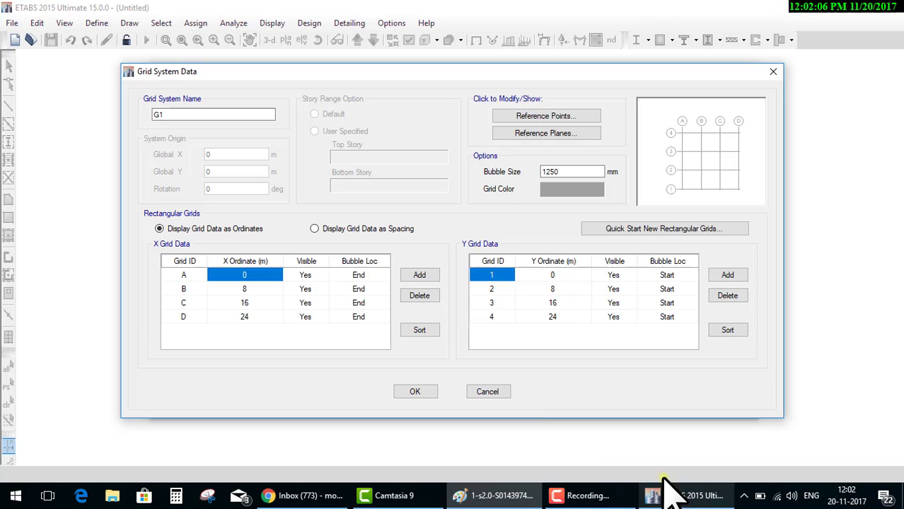
left_click(267, 289)
type("4")
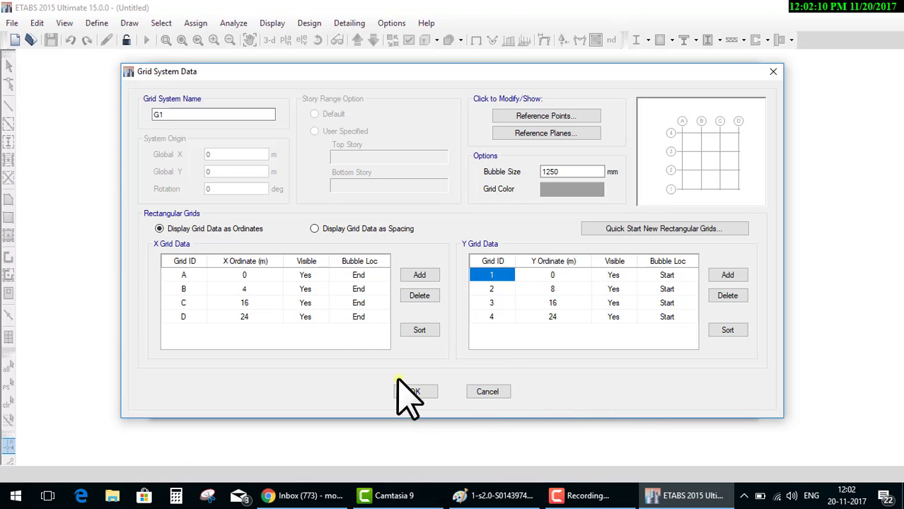
left_click(493, 499)
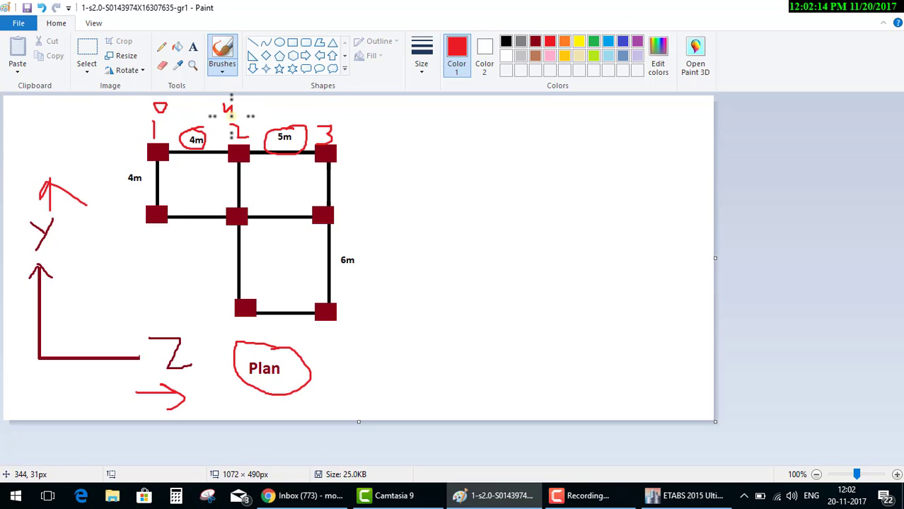
- Write ordinate 4 above grid line 2 and 4+5=9 above grid line 3
mouse_move(312, 104)
left_mouse_down()
mouse_move(312, 122)
mouse_move(343, 106)
mouse_move(348, 121)
mouse_move(358, 110)
left_mouse_up()
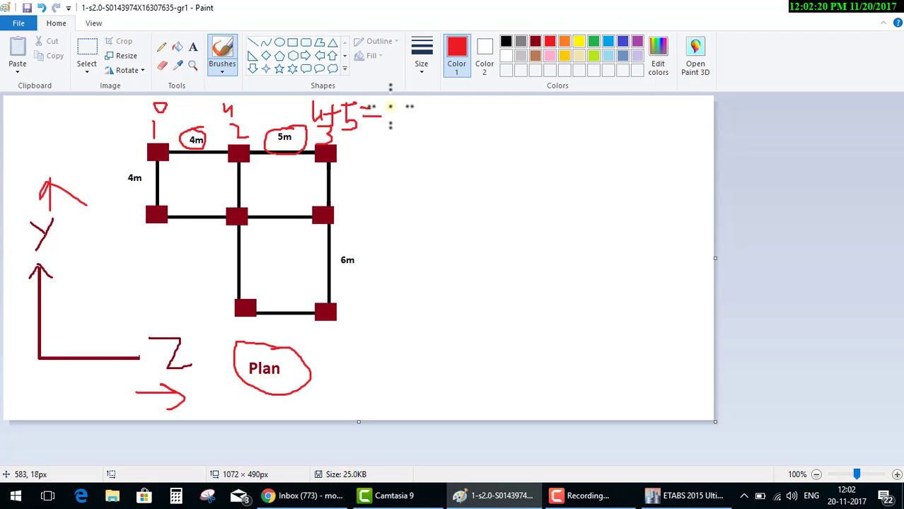
left_click_drag(395, 106, 394, 133)
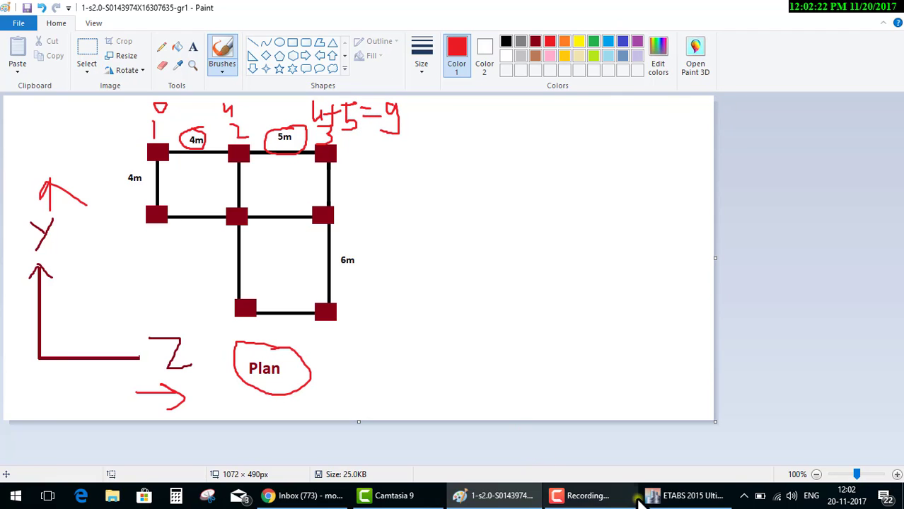
- Set grid C's X ordinate to 9 m and delete grid line D
left_click(683, 495)
left_click(254, 302)
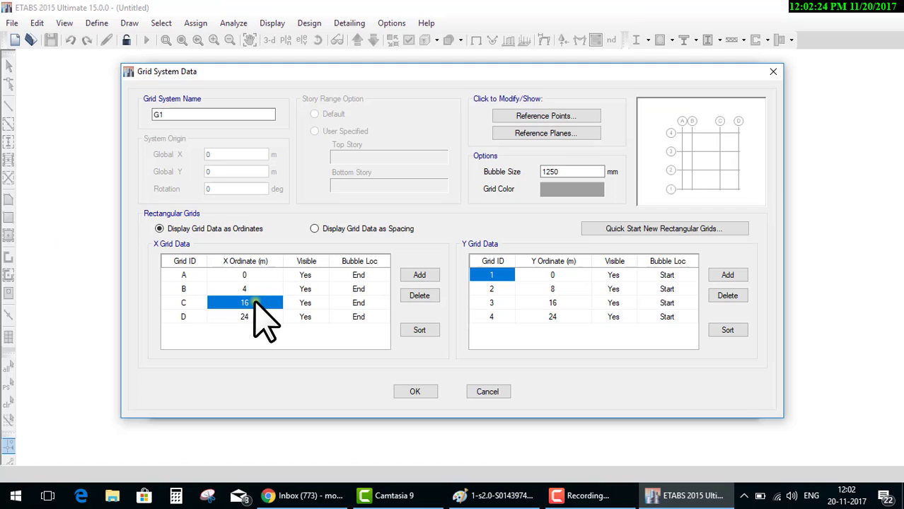
type("9")
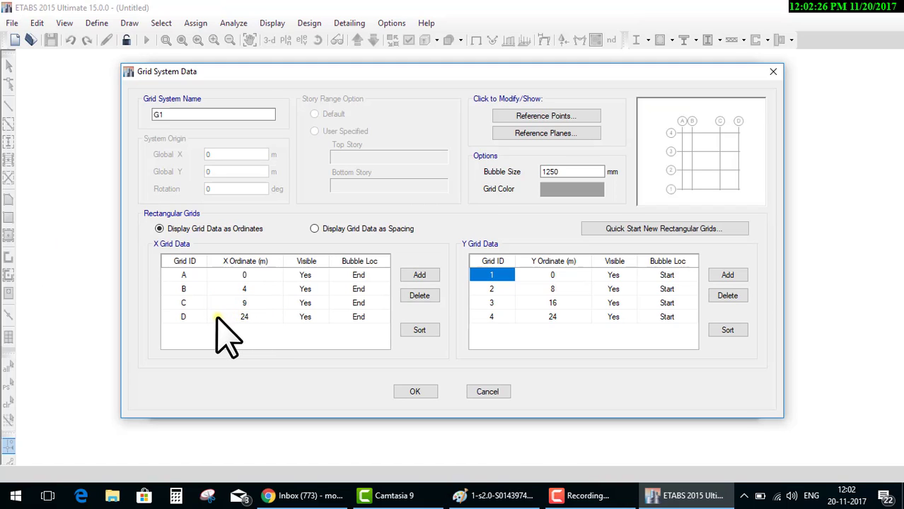
left_click(217, 317)
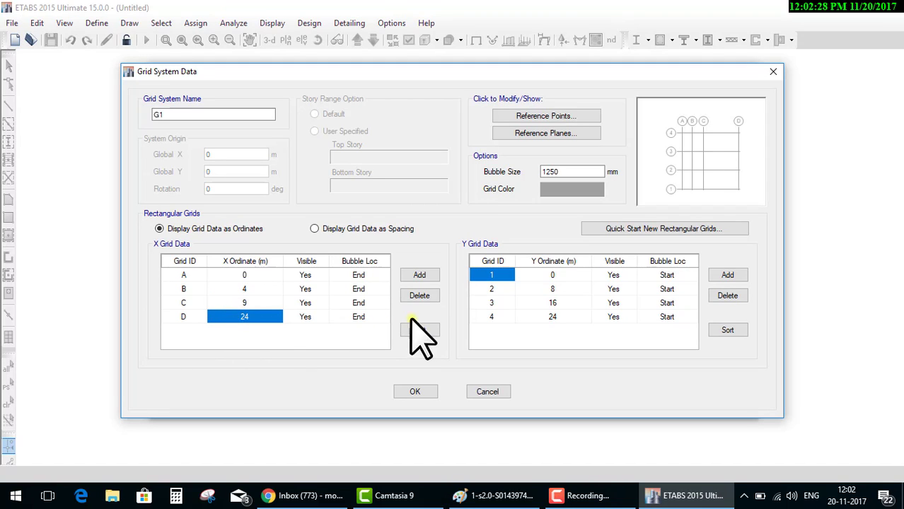
left_click(423, 297)
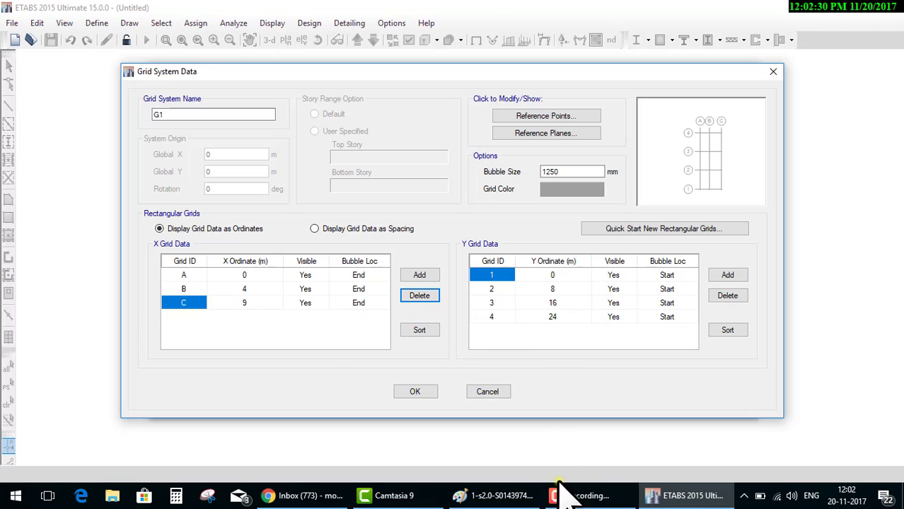
- Annotate the Y ordinates 10 and the 4 m span on the sketch's right side
left_click(498, 496)
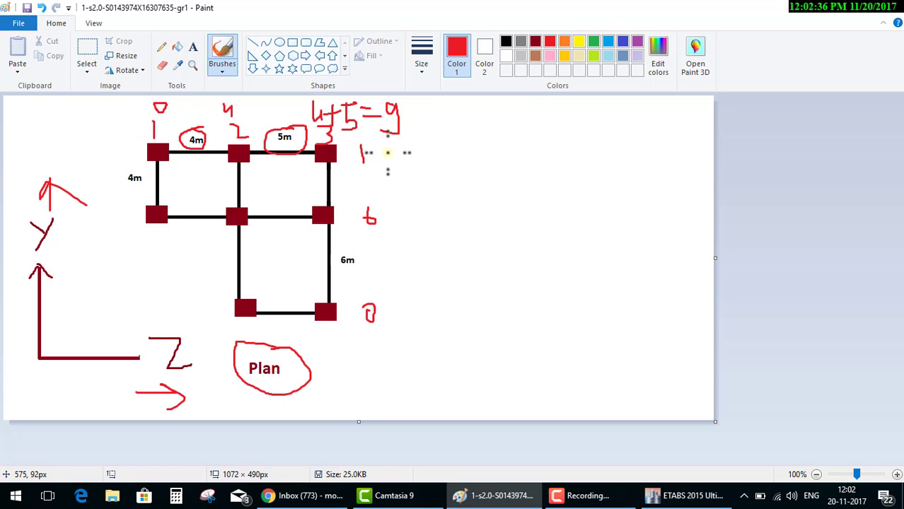
mouse_move(388, 151)
left_mouse_down()
mouse_move(378, 158)
mouse_move(389, 151)
left_mouse_up()
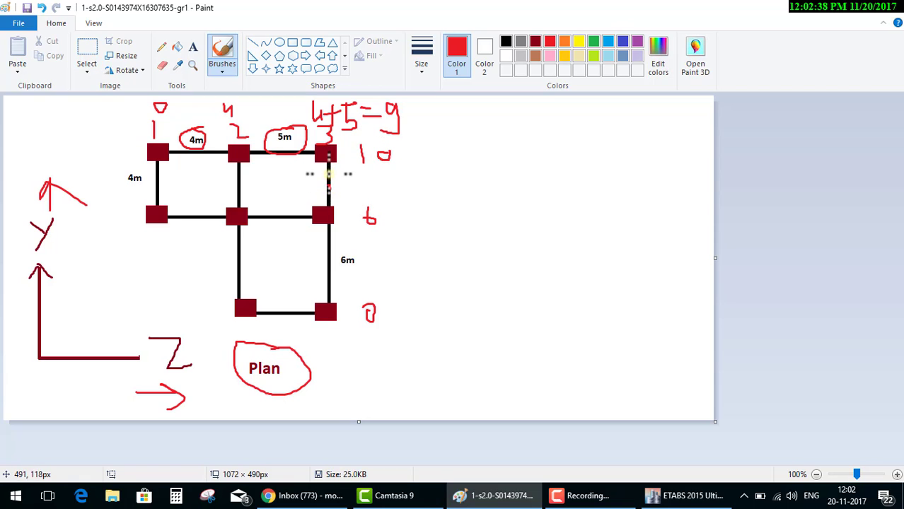
left_click_drag(334, 179, 342, 196)
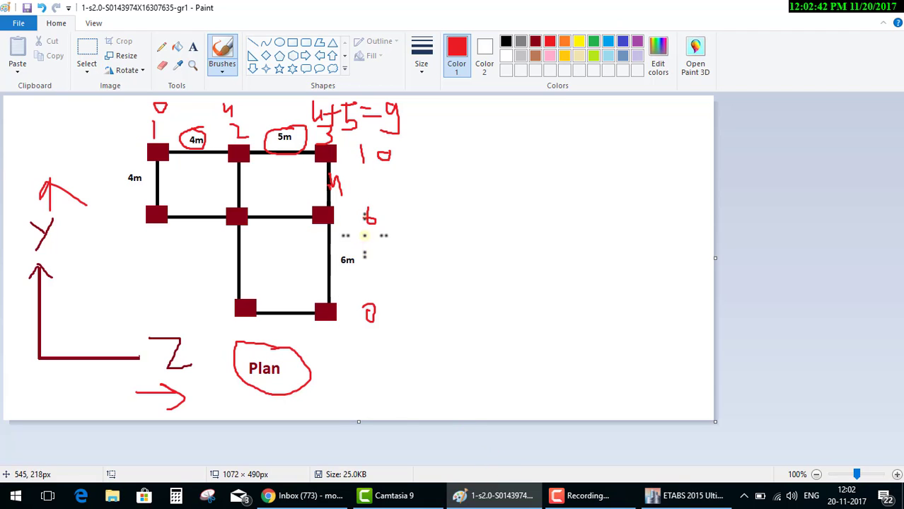
- Move Y grid lines 2 and 3 to 6 m and 10 m, drop grid 4, then view the Paint sketch
left_click(657, 495)
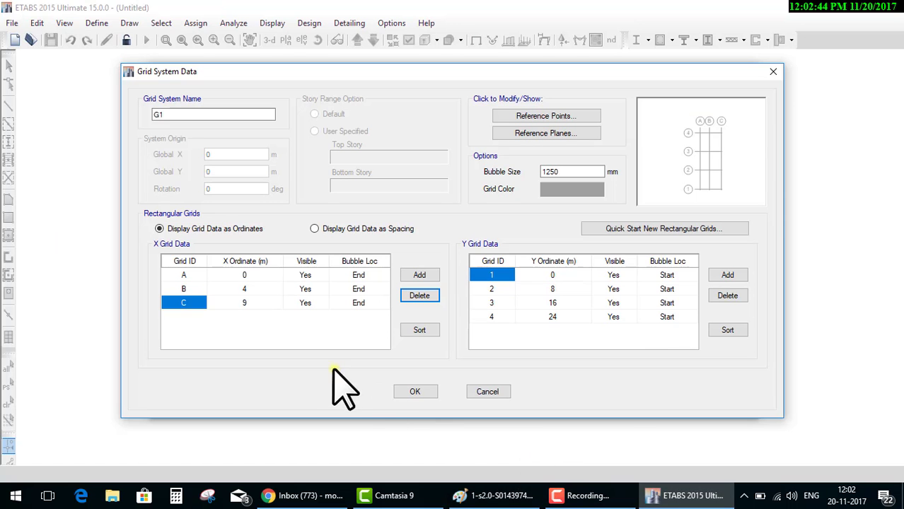
double_click(555, 289)
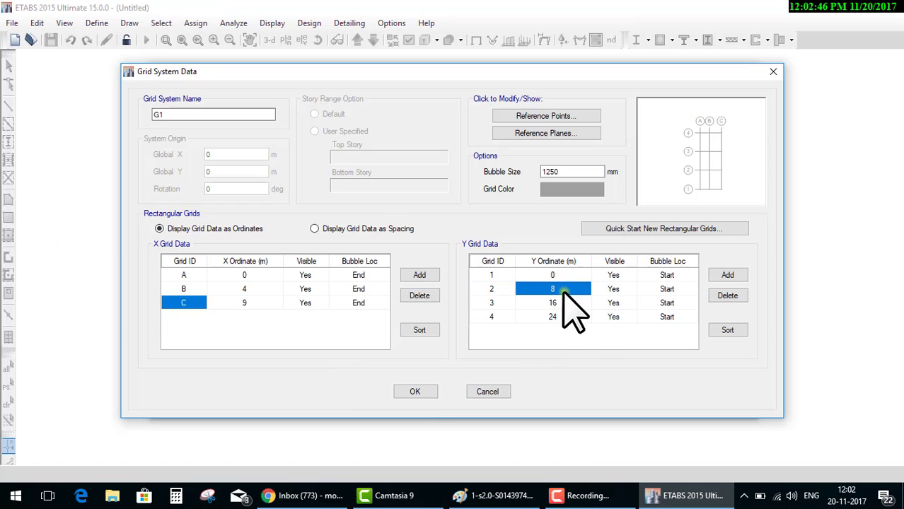
type("6")
left_click(576, 304)
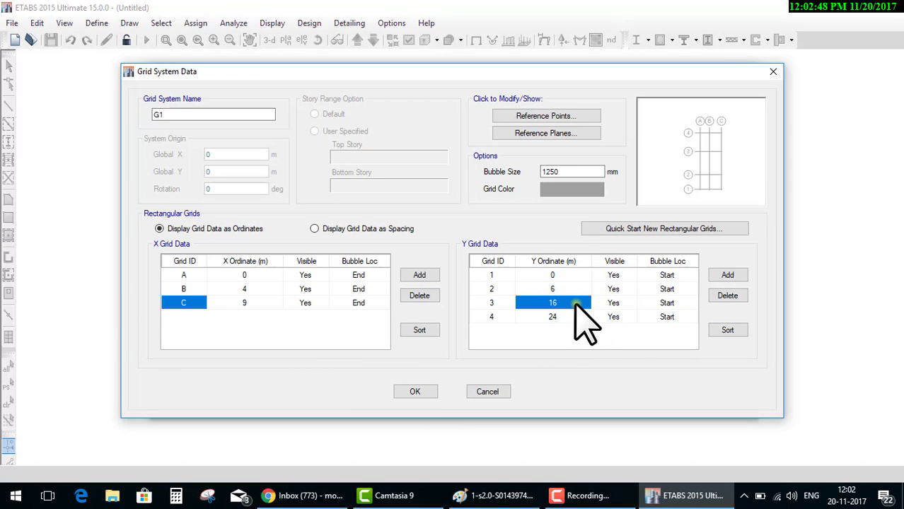
type("10")
key("Return")
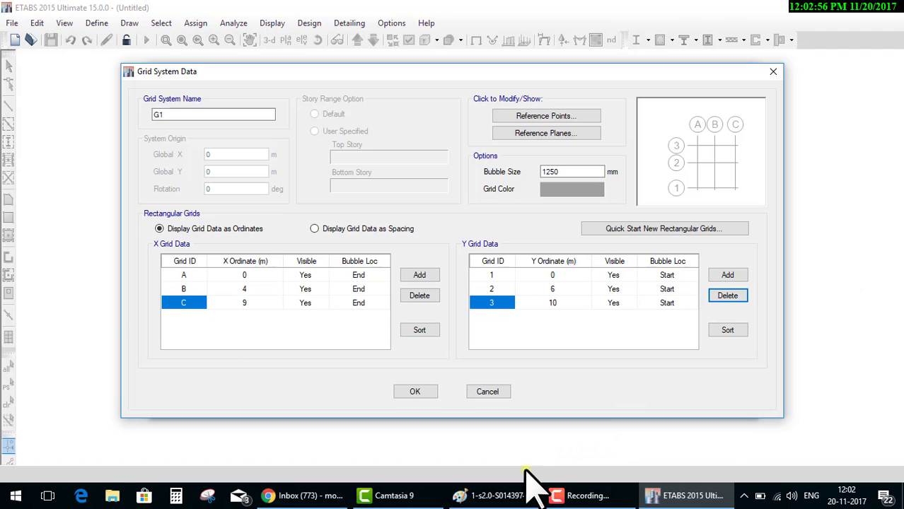
left_click(504, 495)
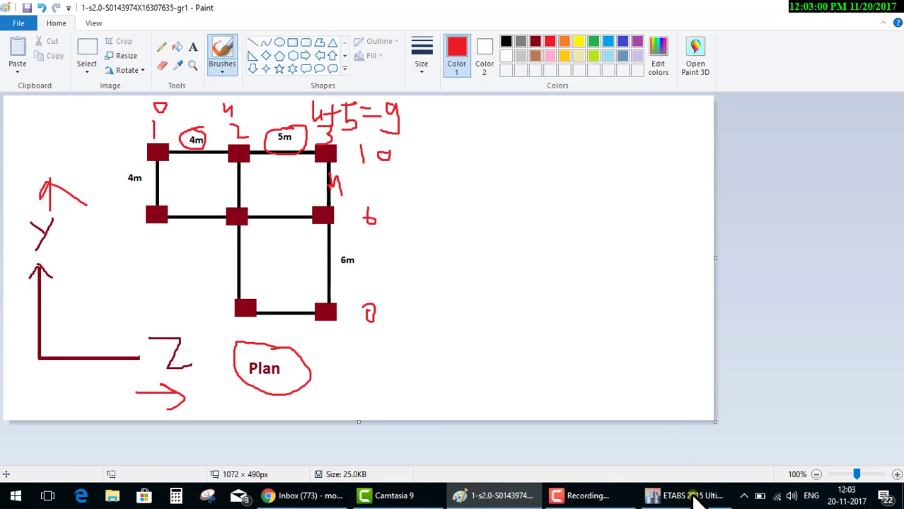
left_click(683, 495)
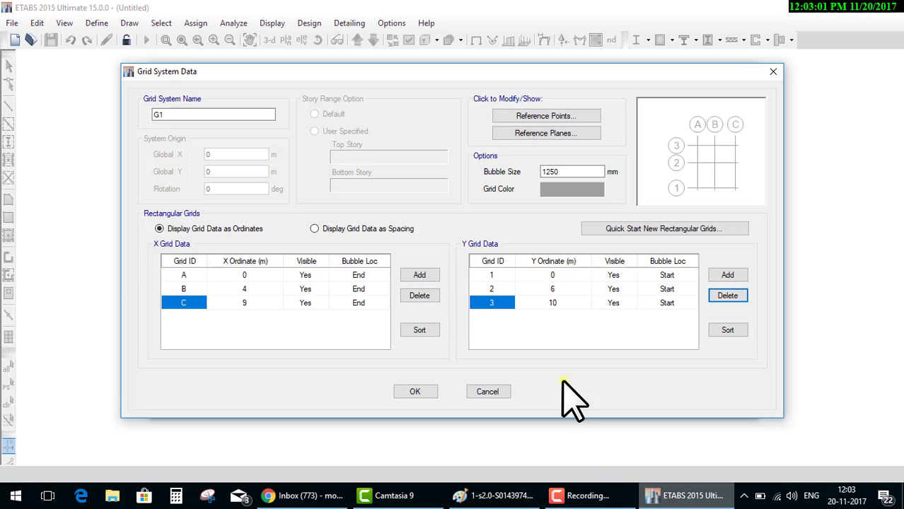
left_click(345, 229)
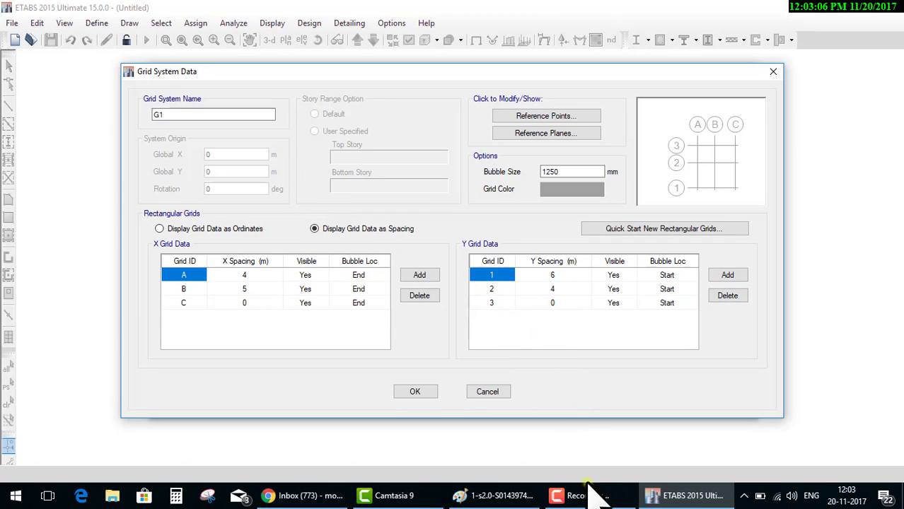
left_click(495, 495)
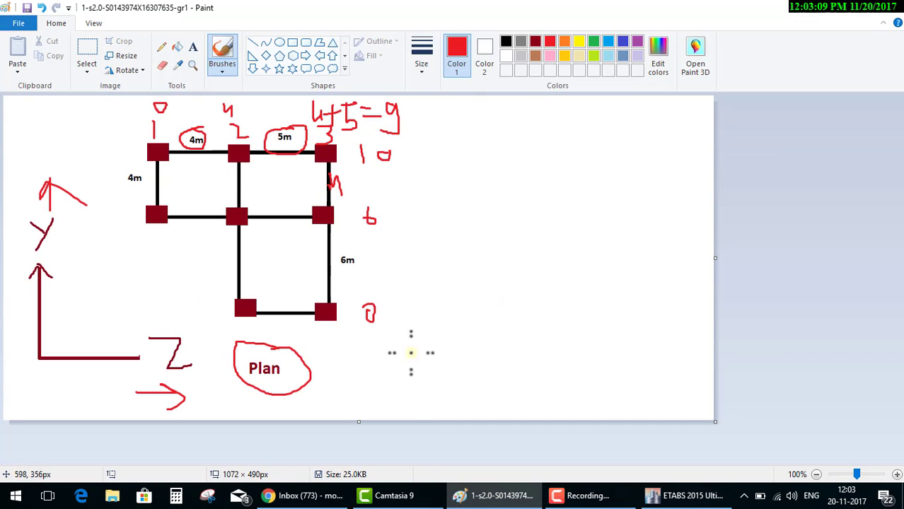
left_click(478, 493)
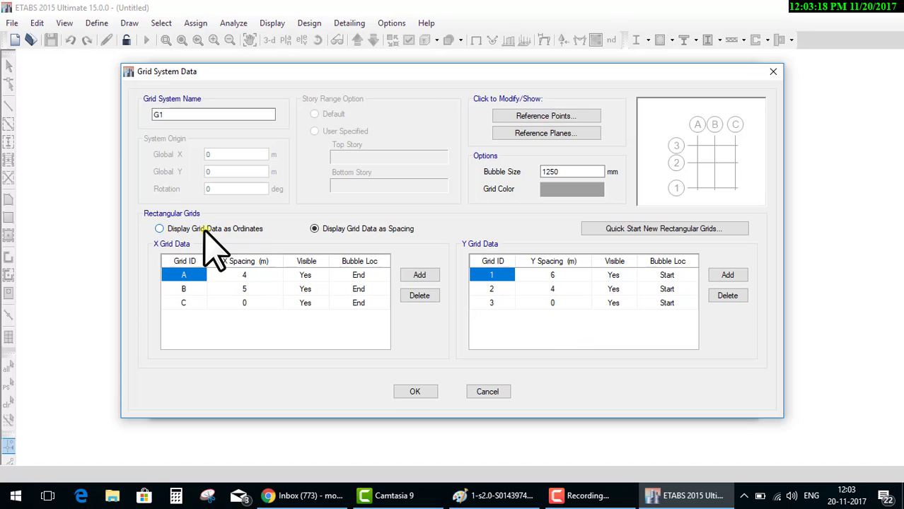
left_click(211, 229)
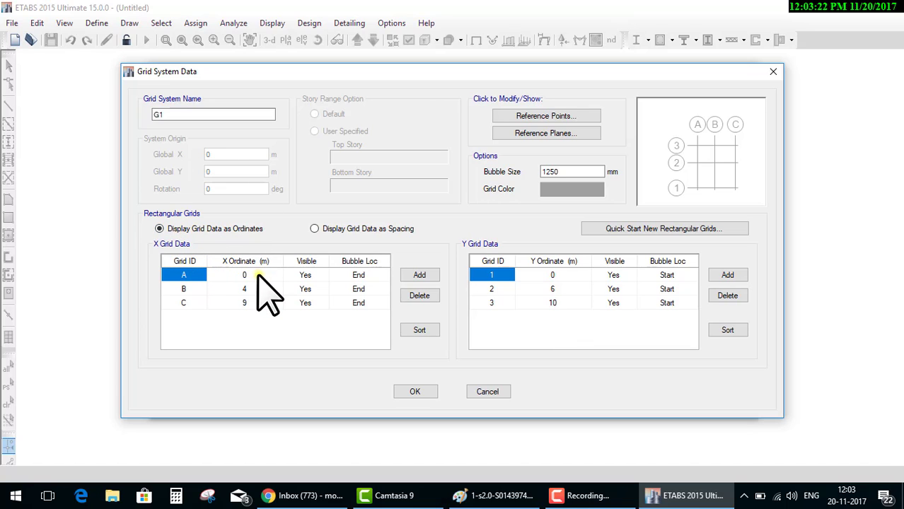
left_click(324, 229)
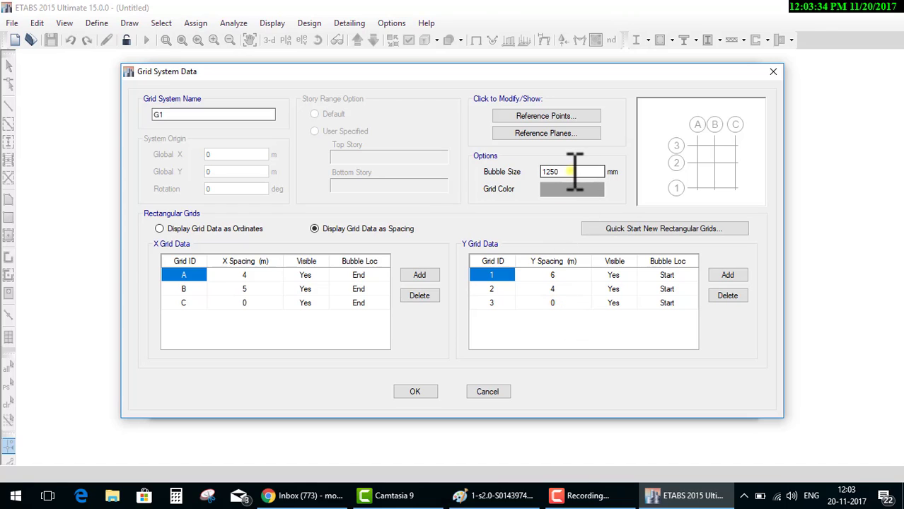
- Make grid bubbles 1000 mm with a dark red grid colour and accept the grid data
double_click(577, 171)
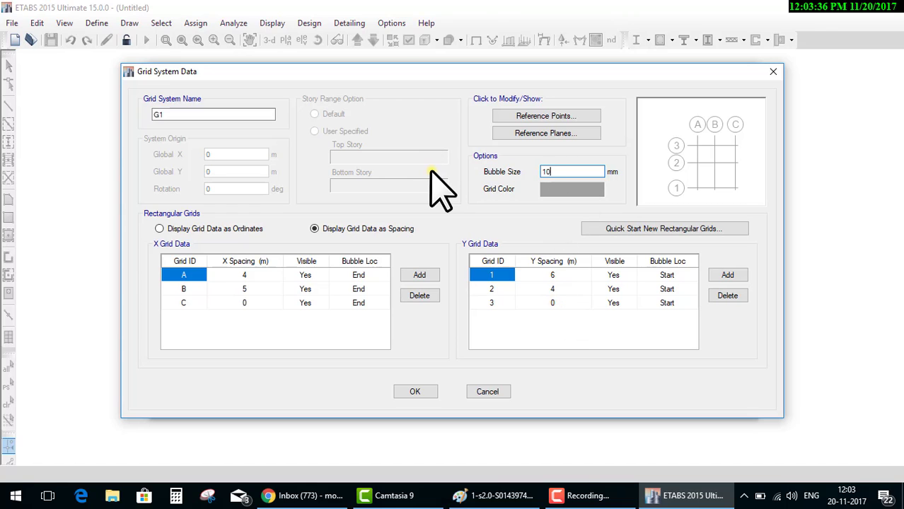
type("00")
left_click(574, 189)
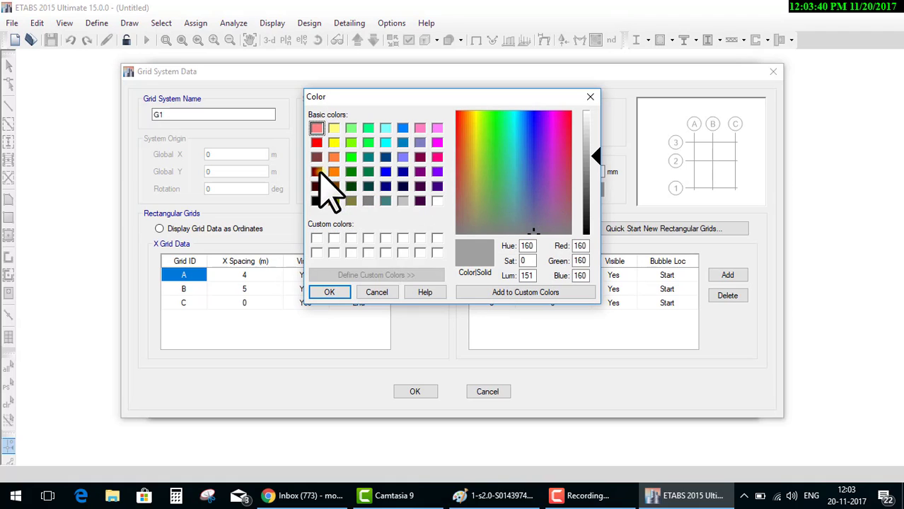
left_click(317, 171)
left_click(330, 292)
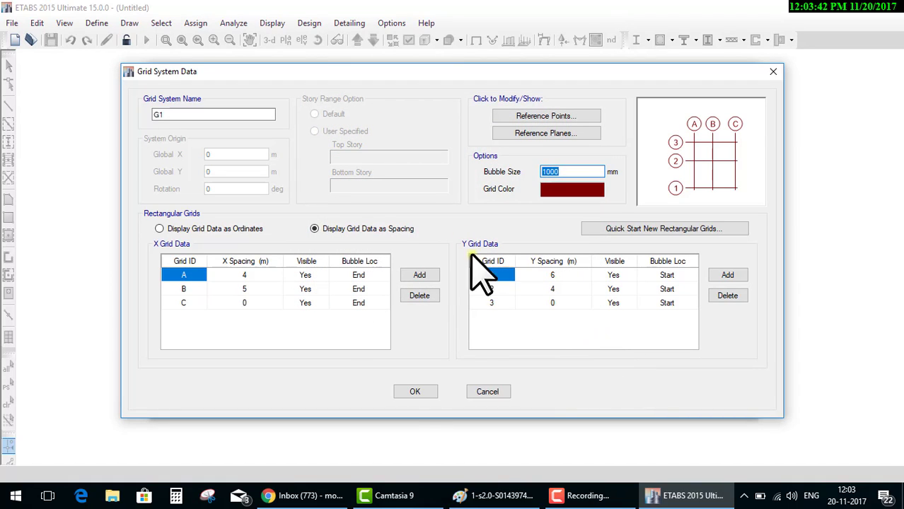
left_click(425, 394)
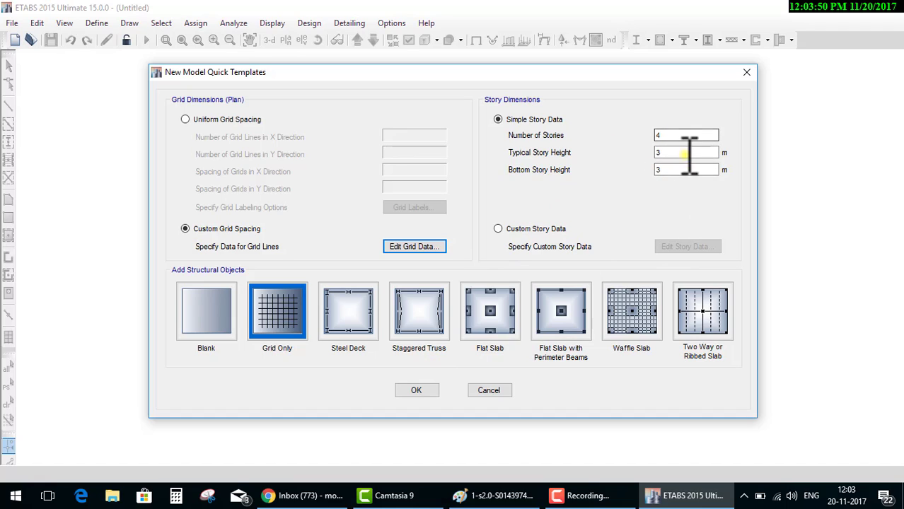
- Accept the quick template to generate the 4-storey grid-only model with grids A–C and 1–3
left_click(658, 152)
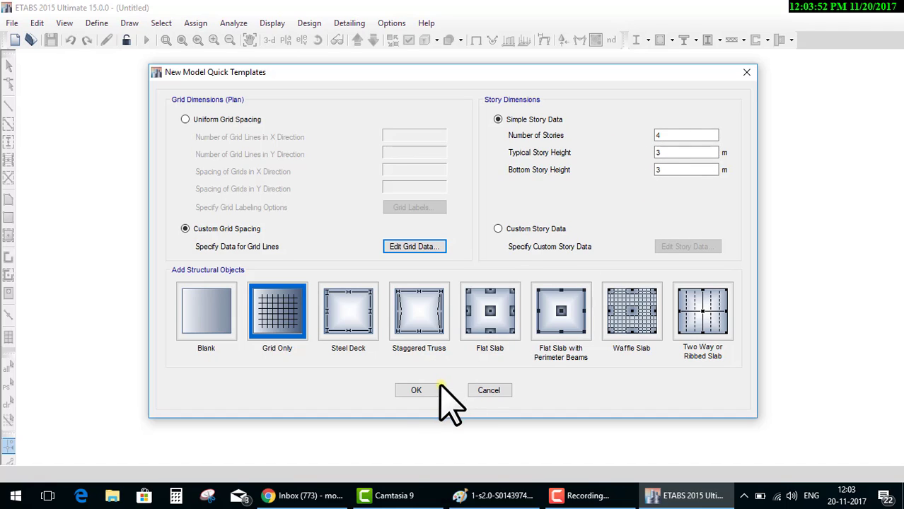
left_click(471, 389)
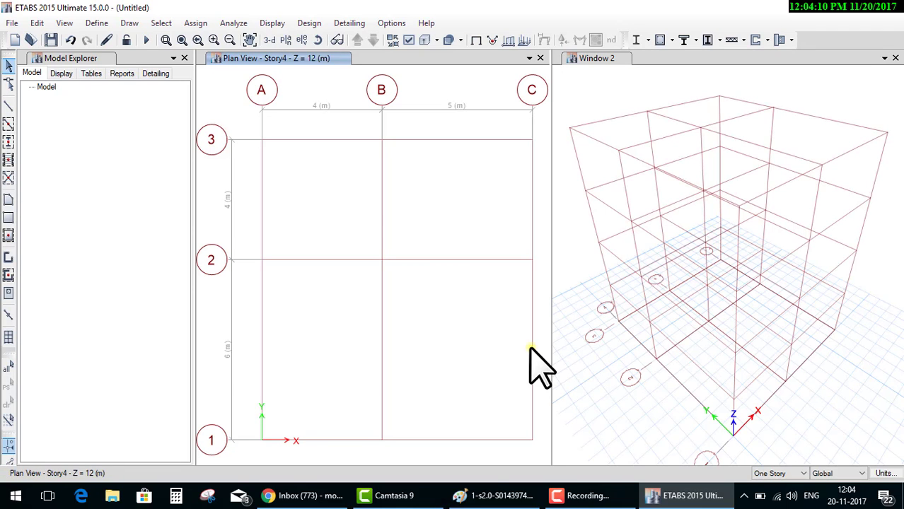
left_click(391, 262)
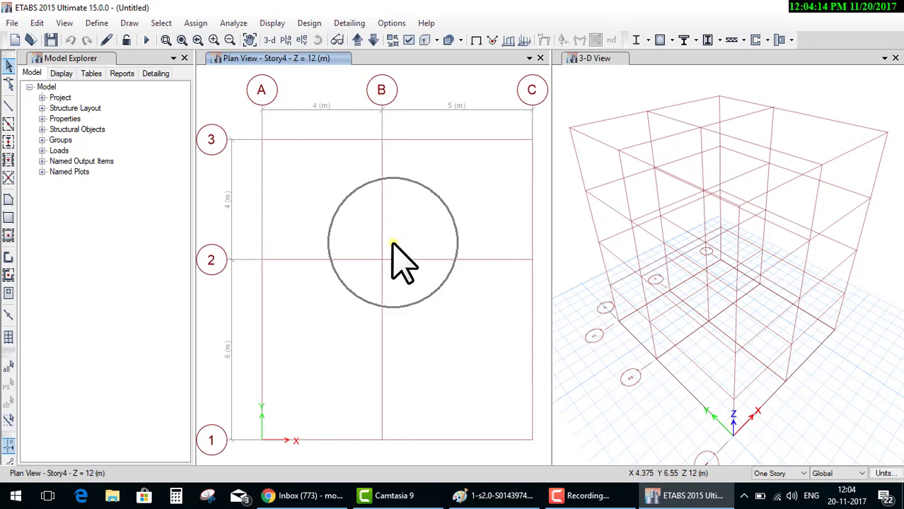
left_click(763, 221)
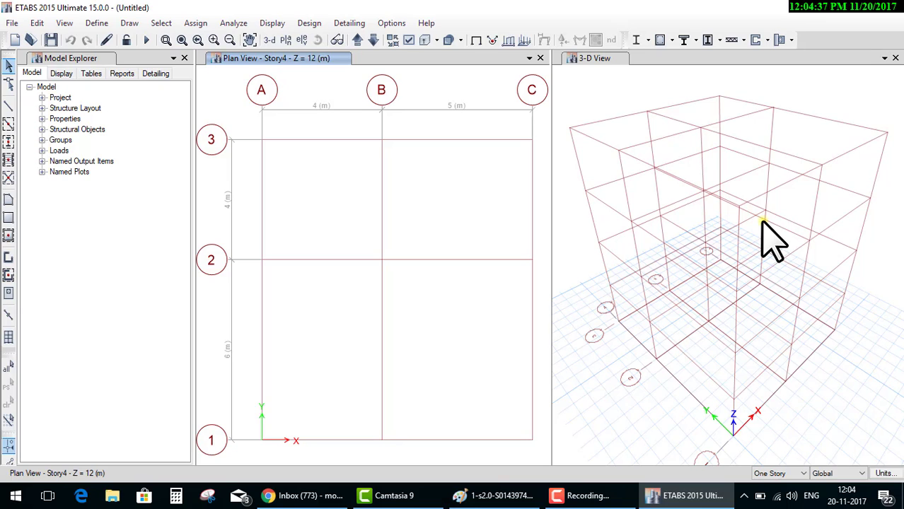
left_click(713, 150)
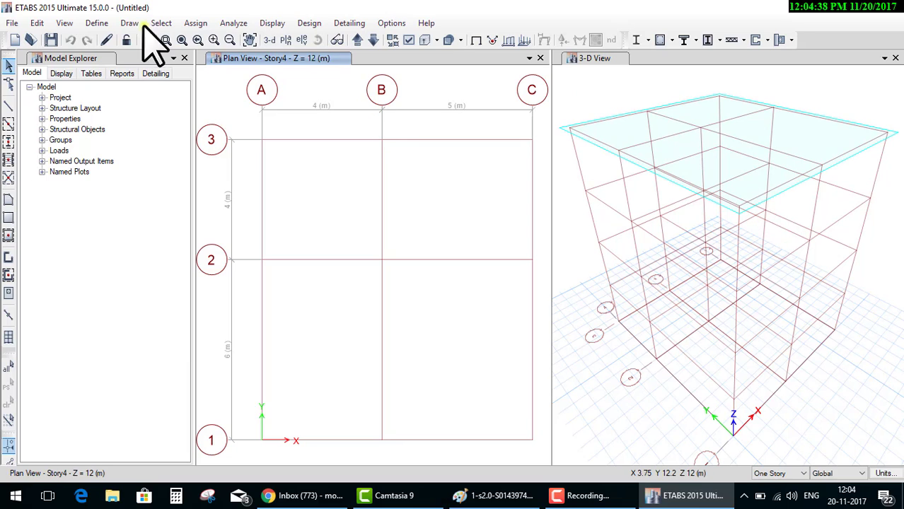
- Add a new material: region India, type Concrete, Indian standard, grade M20
left_click(99, 23)
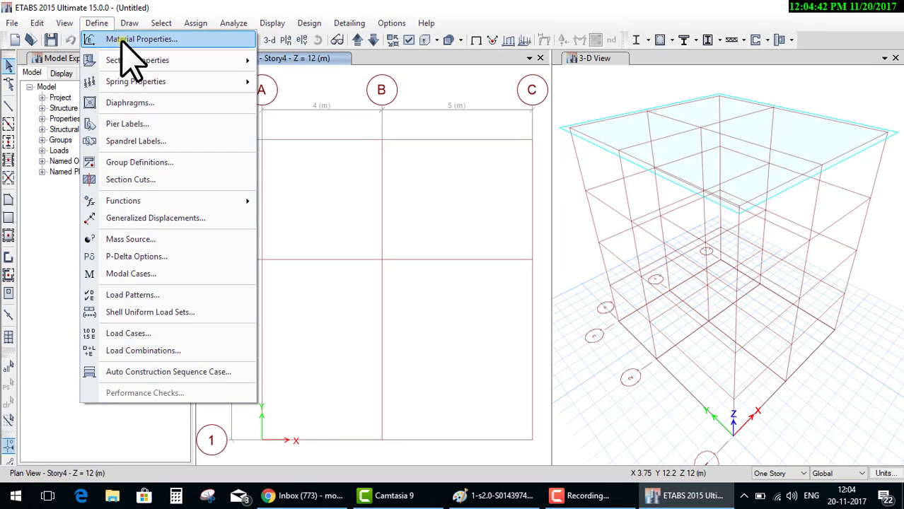
left_click(121, 41)
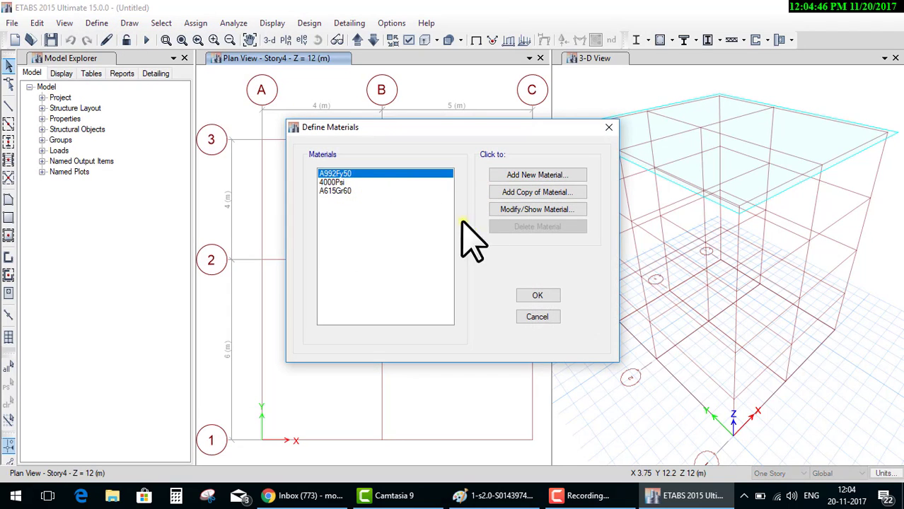
left_click(536, 178)
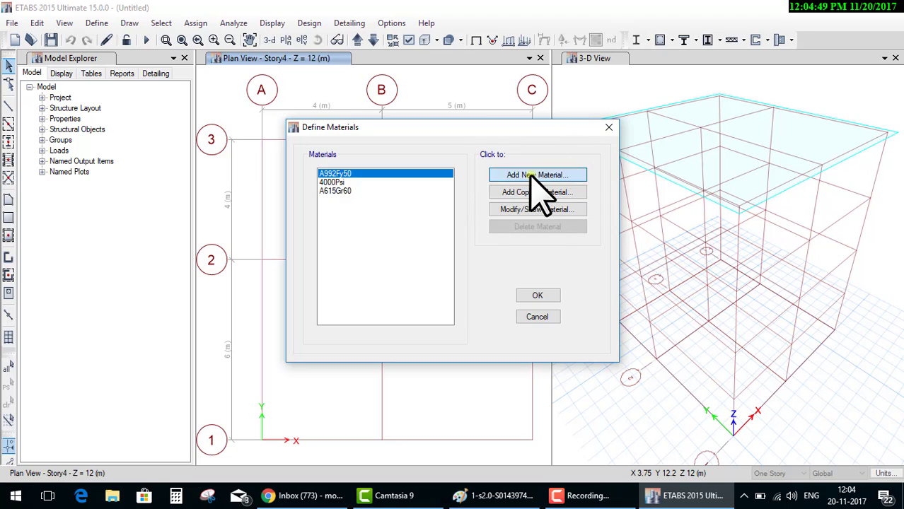
left_click(429, 206)
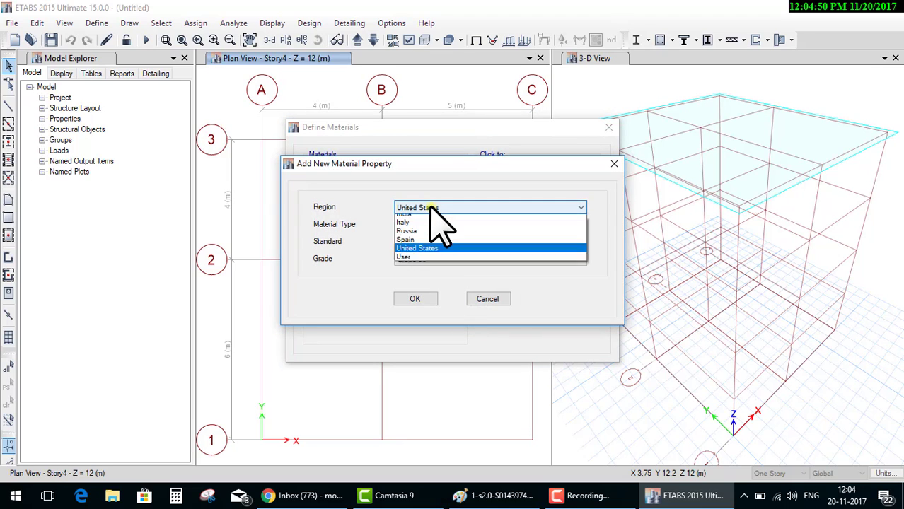
left_click(412, 238)
left_click(419, 225)
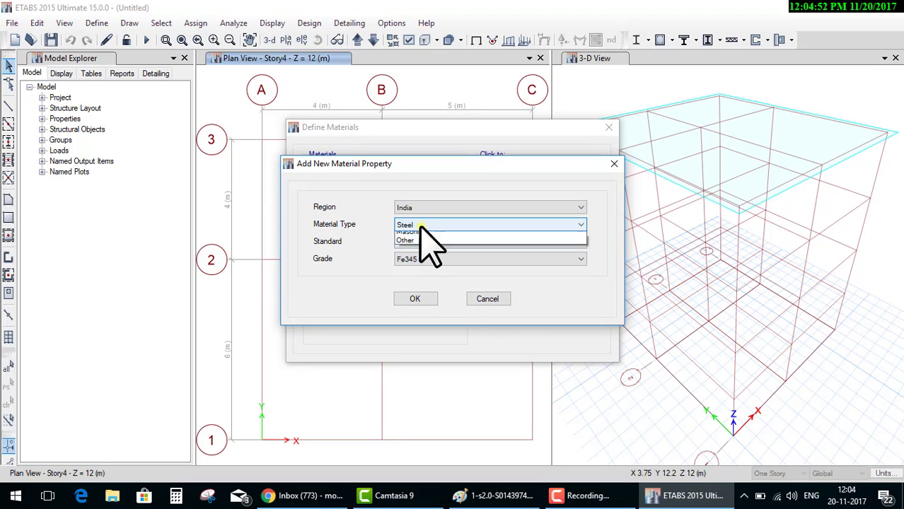
left_click(416, 246)
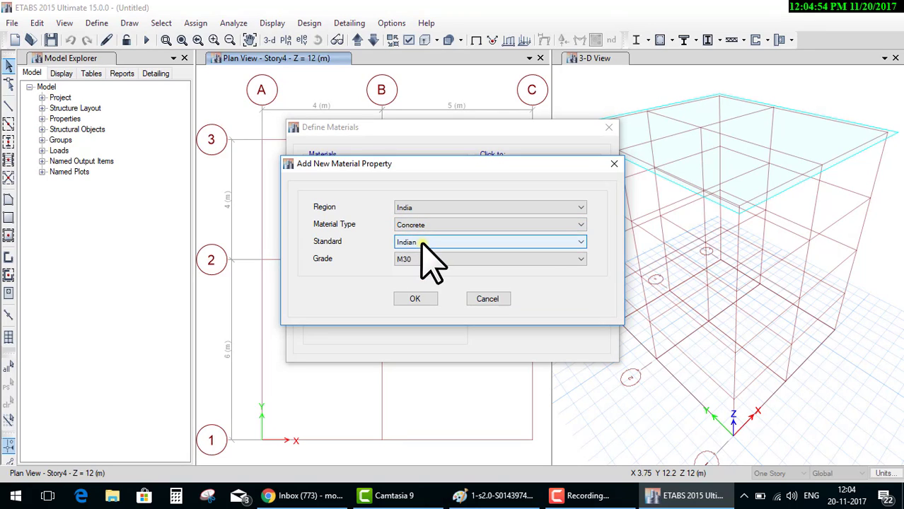
left_click(419, 241)
left_click(423, 243)
left_click(425, 259)
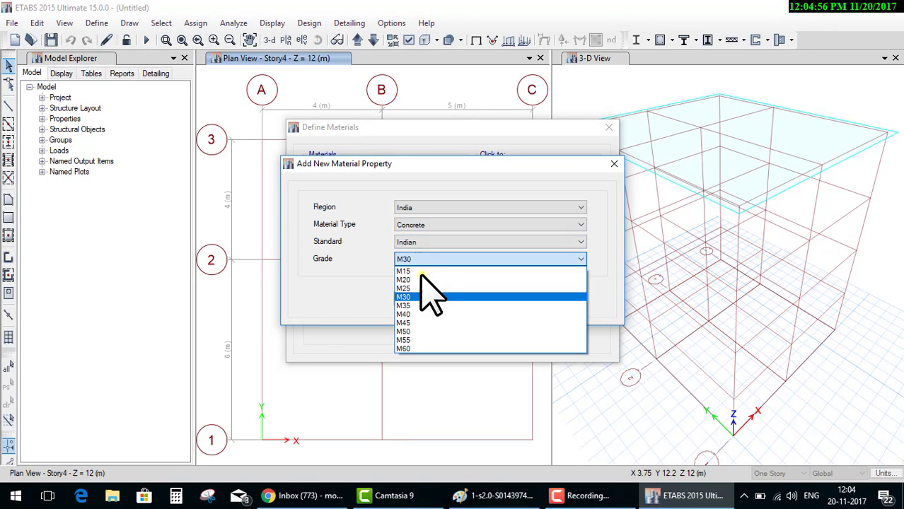
left_click(417, 281)
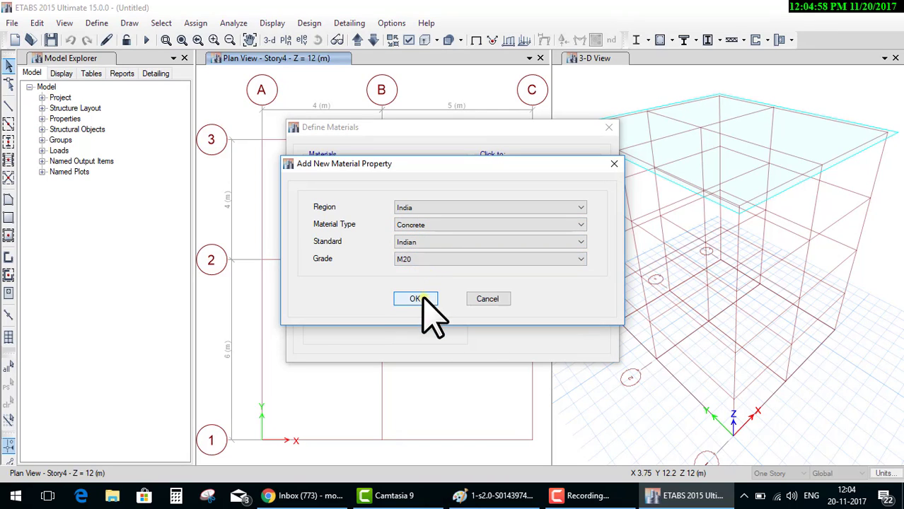
left_click(423, 299)
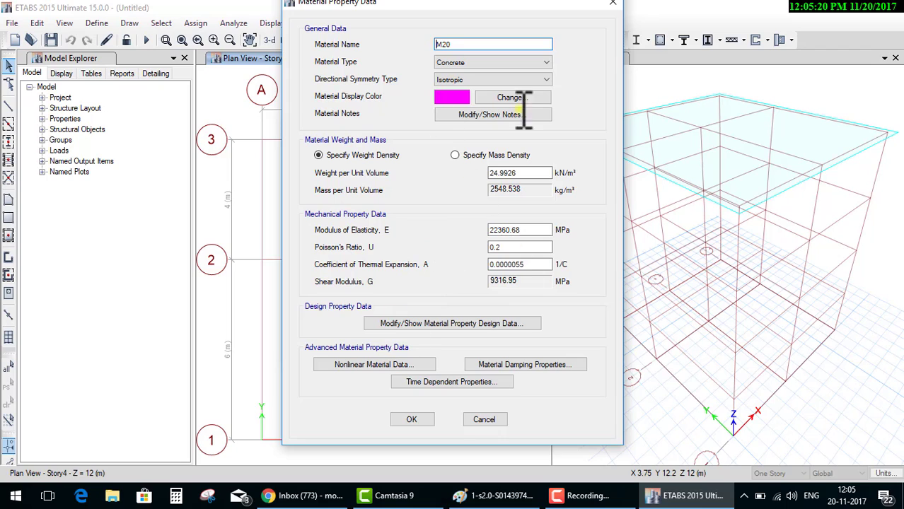
- Review the M20 property data, keeping type Concrete, isotropic symmetry and the existing colour
left_click_drag(399, 2, 400, 23)
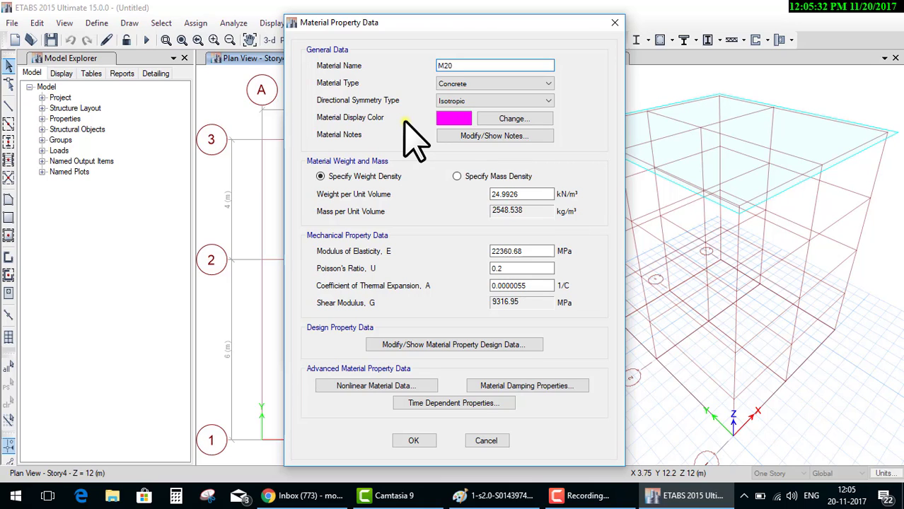
left_click(594, 495)
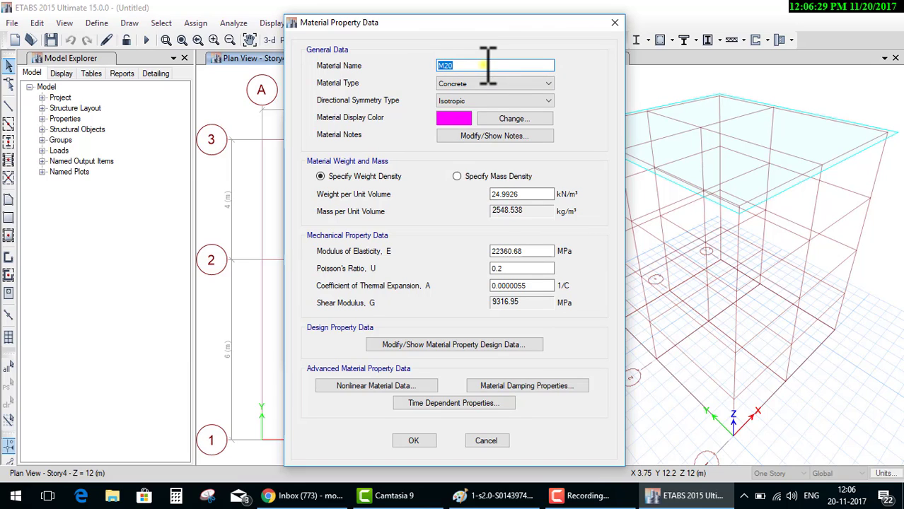
left_click(478, 83)
left_click(478, 91)
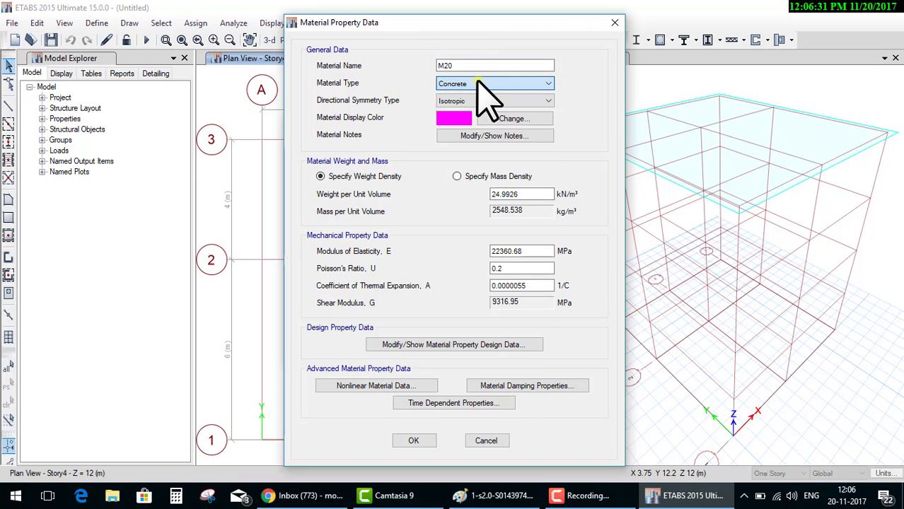
left_click(474, 102)
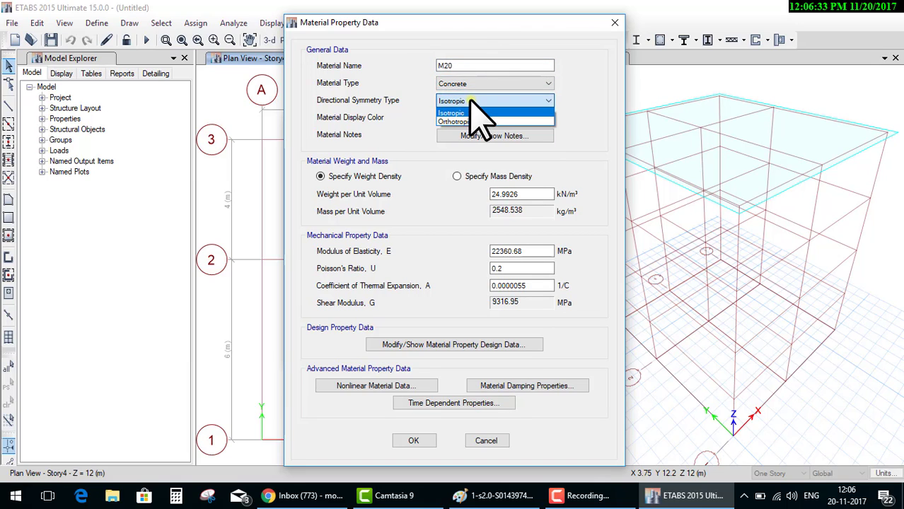
left_click(470, 101)
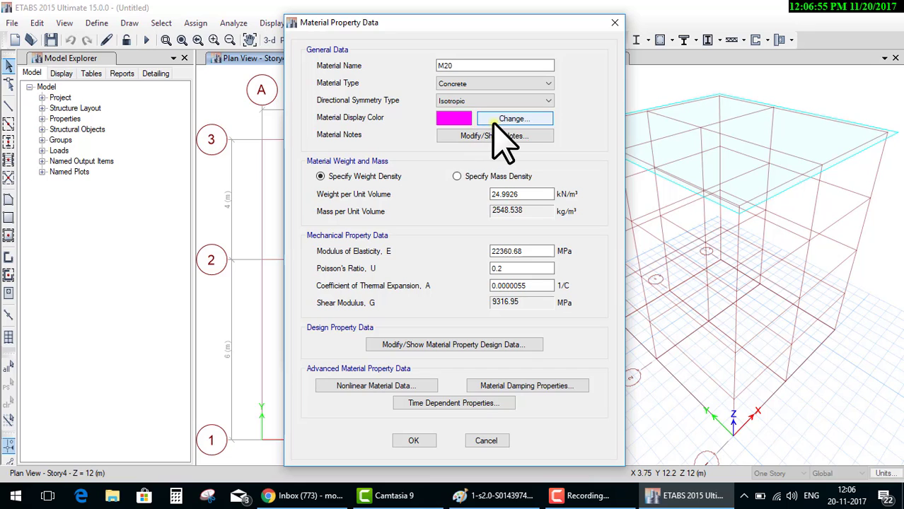
left_click(494, 123)
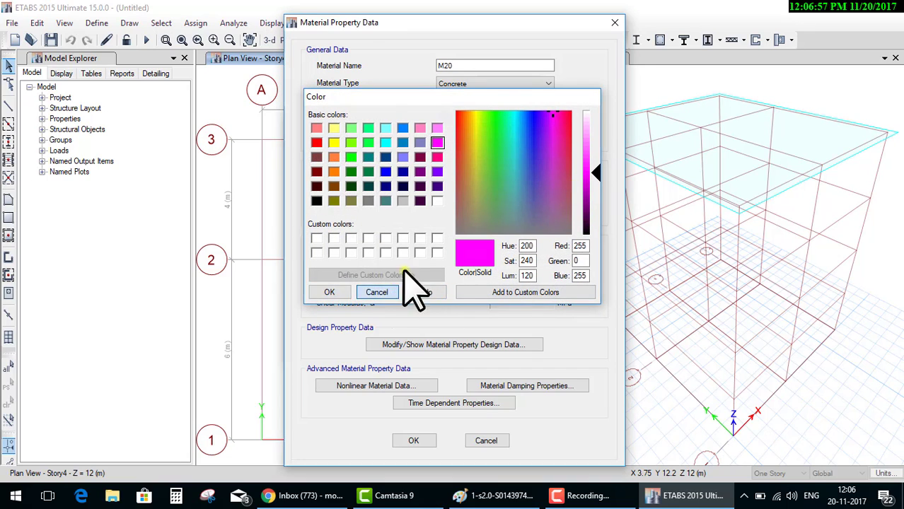
left_click(385, 292)
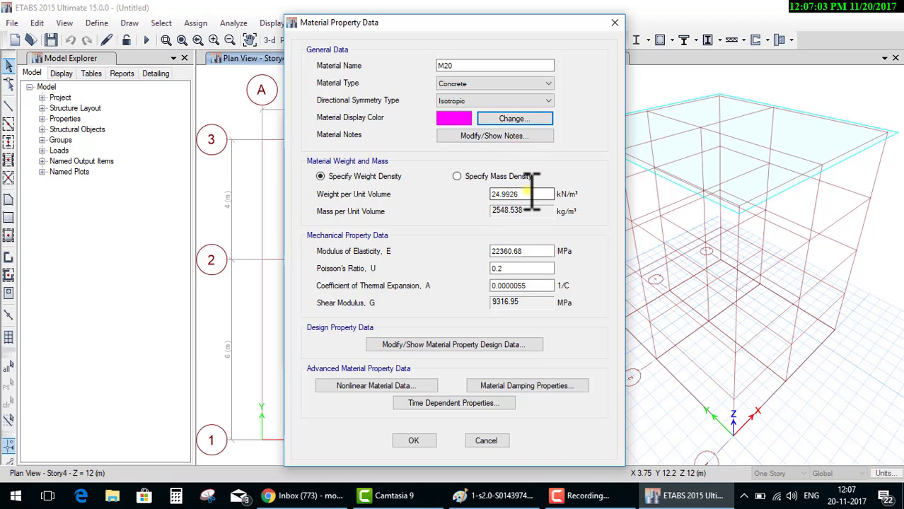
- Set the M20 unit weight to 25 kN/m³, check its design data, and save the material
left_click_drag(535, 195, 360, 196)
type("2")
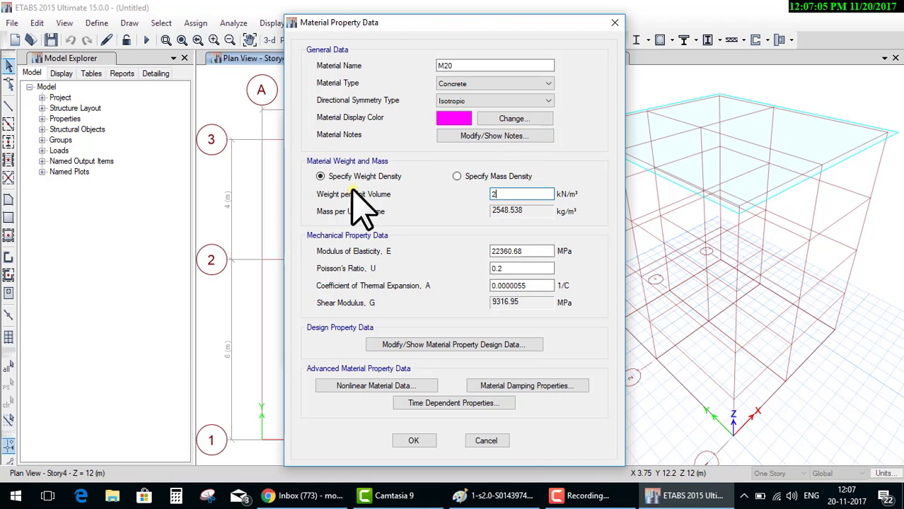
type("5")
left_click(514, 269)
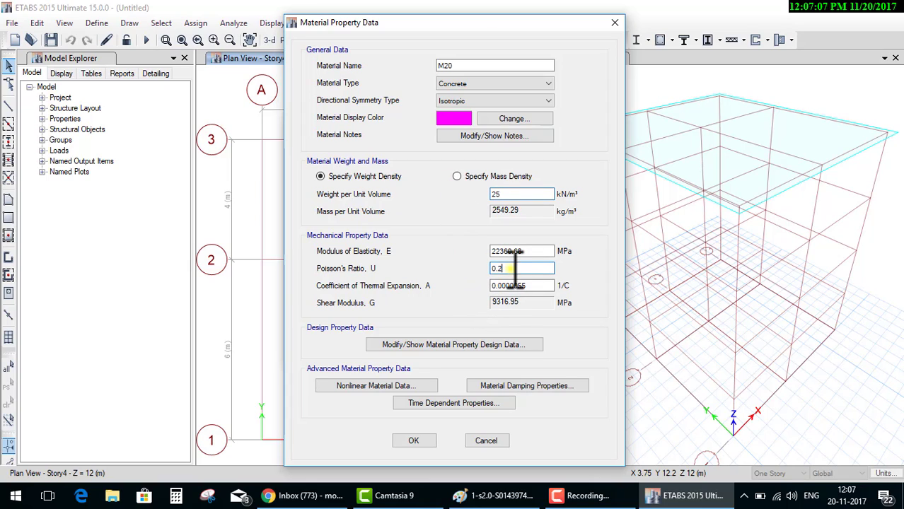
left_click(450, 352)
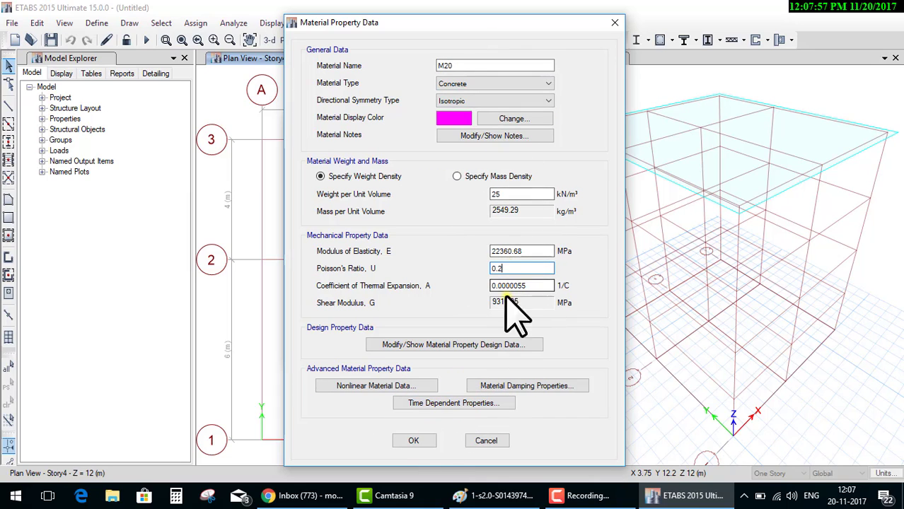
left_click(413, 441)
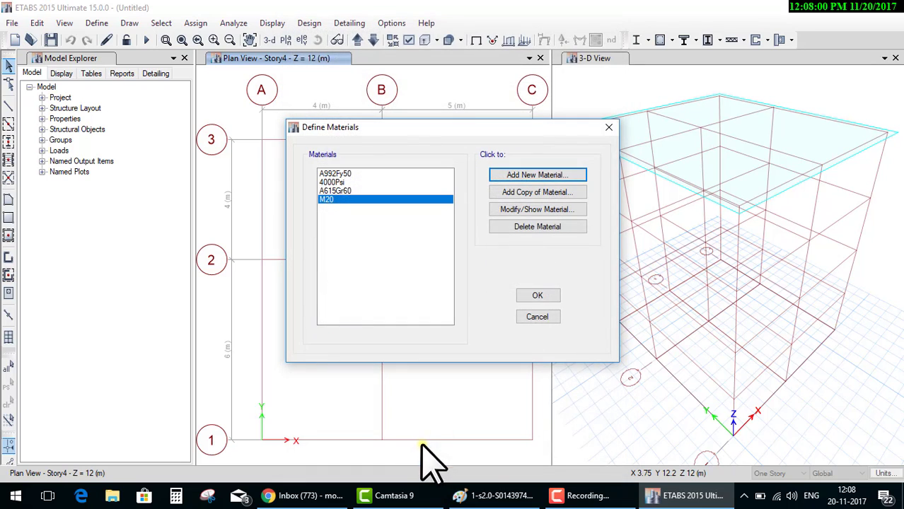
- Close the Define Materials list to return to the Story4 plan and 3-D views
left_click(327, 202)
left_click(326, 200)
left_click(398, 227)
left_click(537, 295)
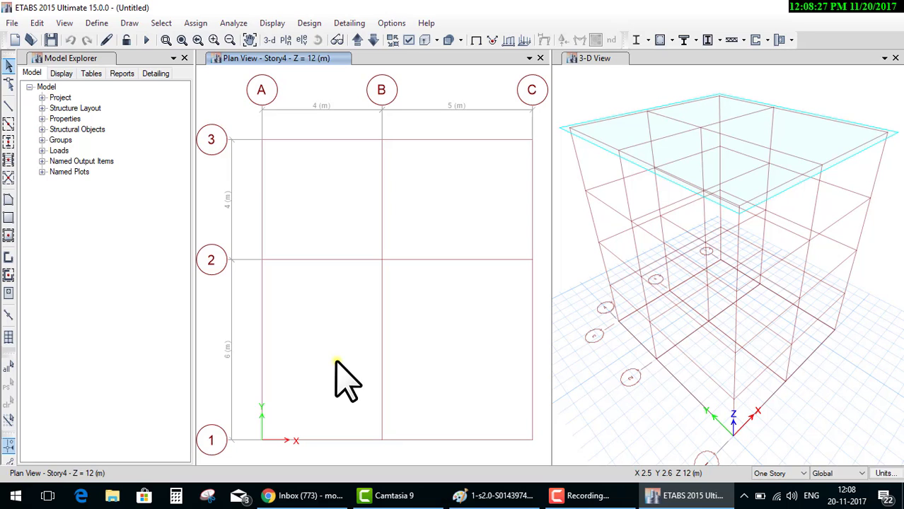
- Open the Frame Sections list from Define > Section Properties and start a new frame property
left_click(97, 24)
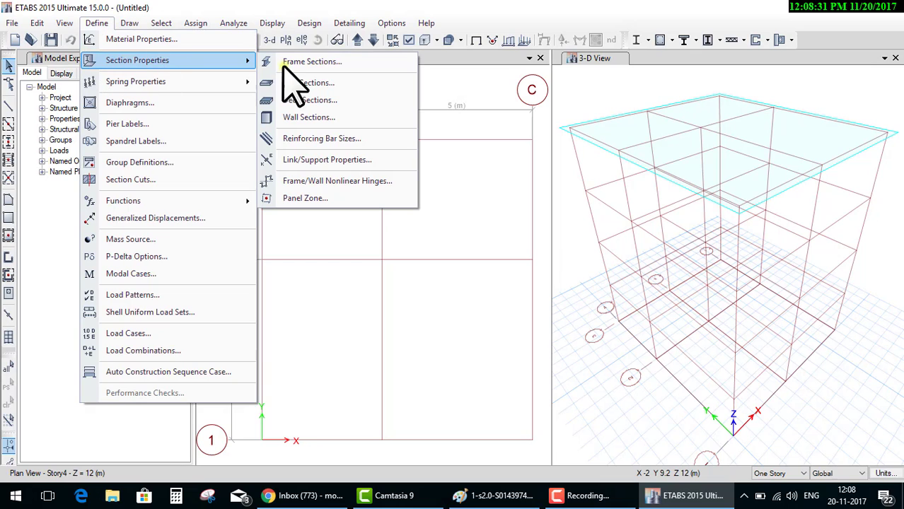
mouse_move(137, 60)
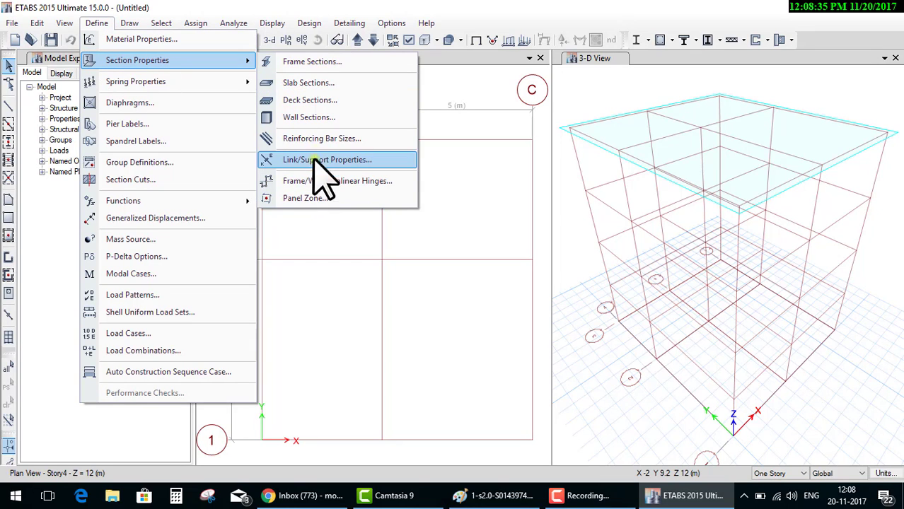
left_click(300, 62)
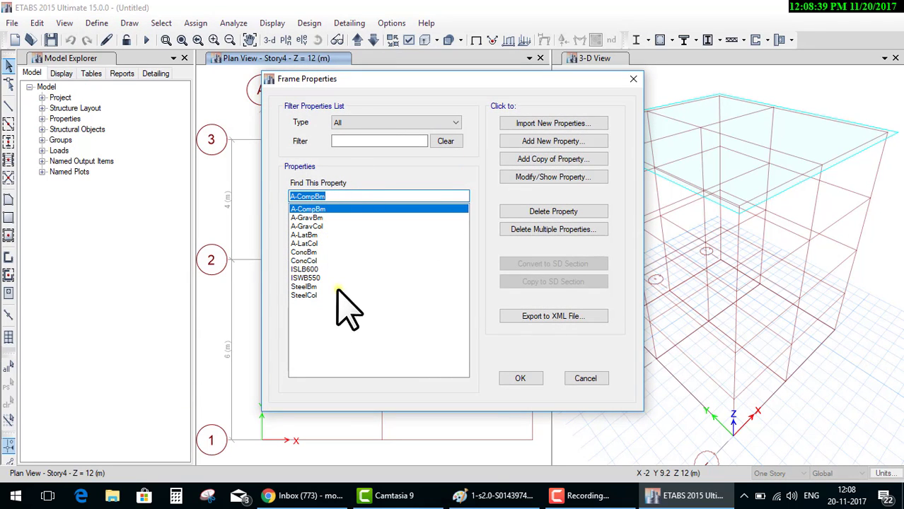
left_click(524, 143)
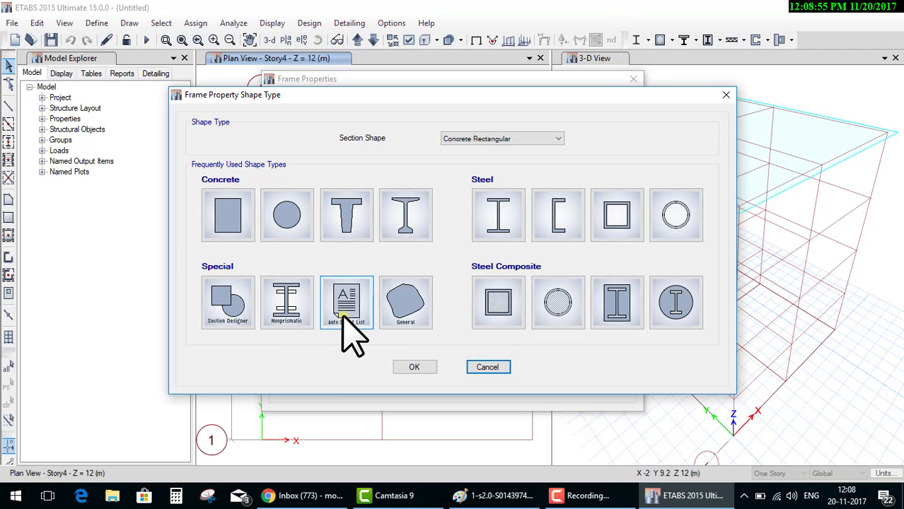
- Create concrete rectangular section 'Beam 300X450' in M20, 450 mm deep and 300 mm wide
left_click(222, 215)
type("Beam 300X450")
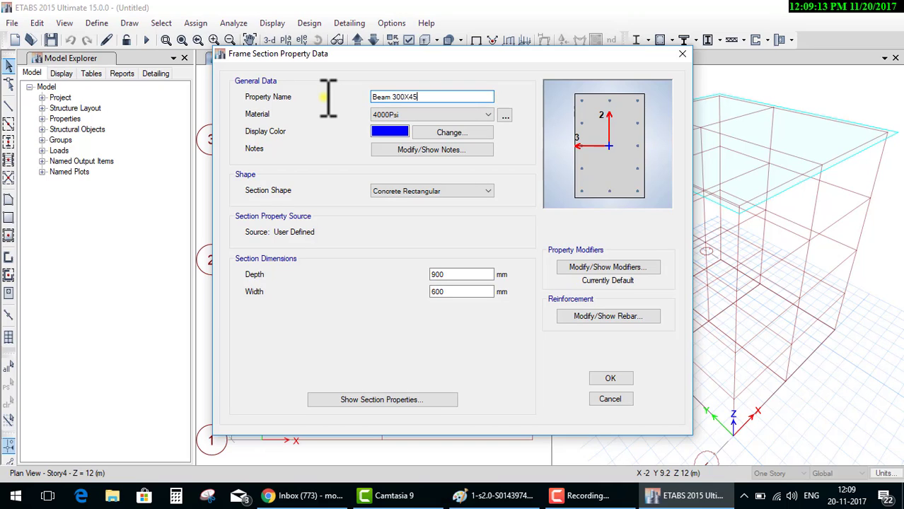
left_click_drag(434, 92, 330, 99)
left_click(415, 97)
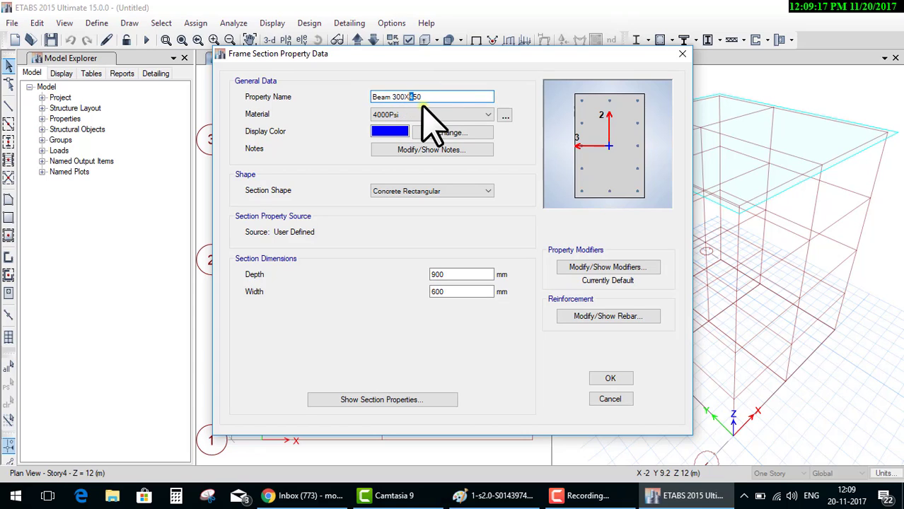
left_click(421, 115)
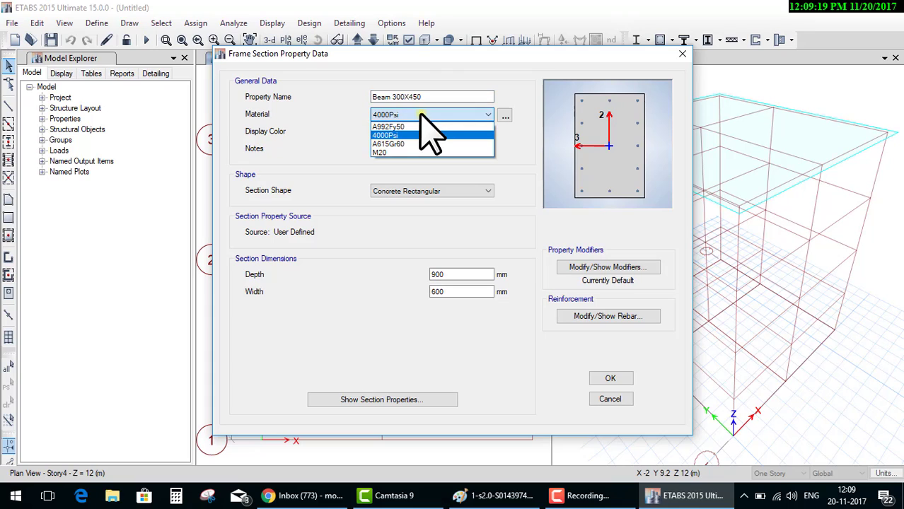
left_click(405, 152)
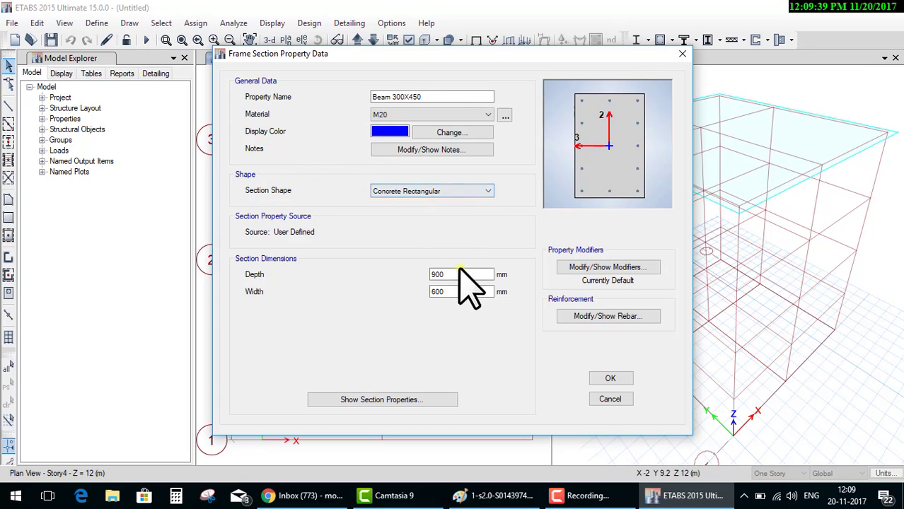
left_click_drag(460, 275, 401, 273)
type("450")
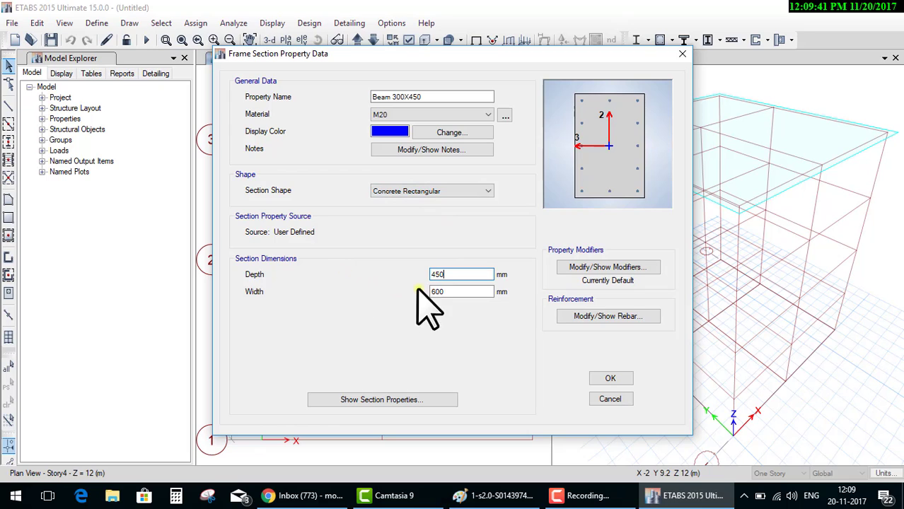
left_click_drag(466, 291, 292, 294)
type("300")
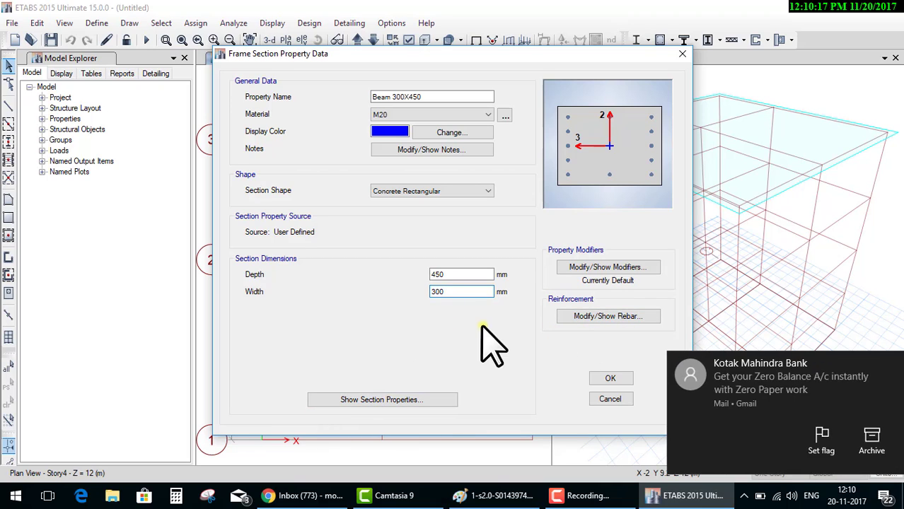
left_click(610, 378)
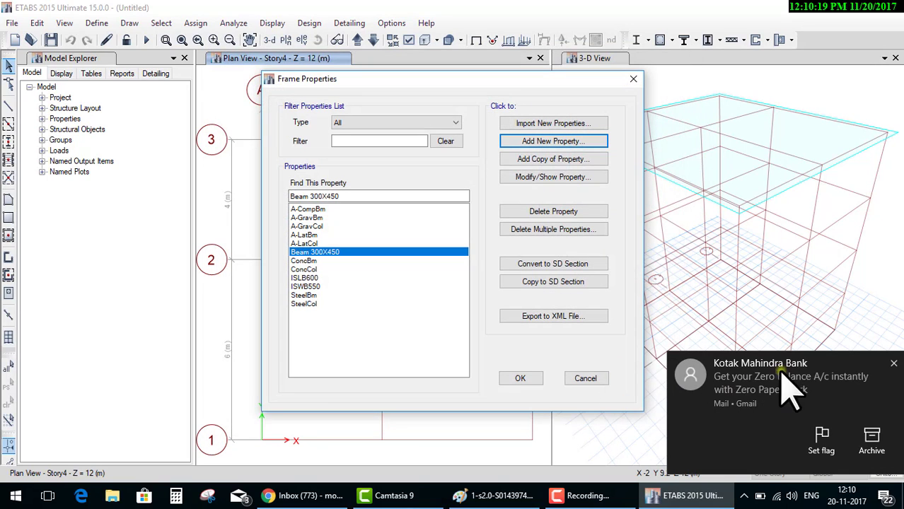
- Dismiss the mail notification and begin a new M20 concrete rectangular section for the column
left_click(890, 361)
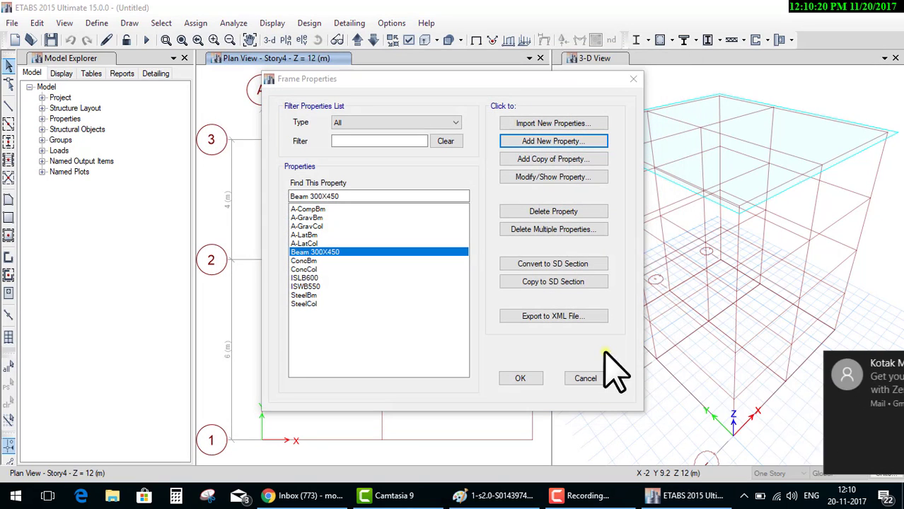
left_click(305, 262)
left_click(309, 253)
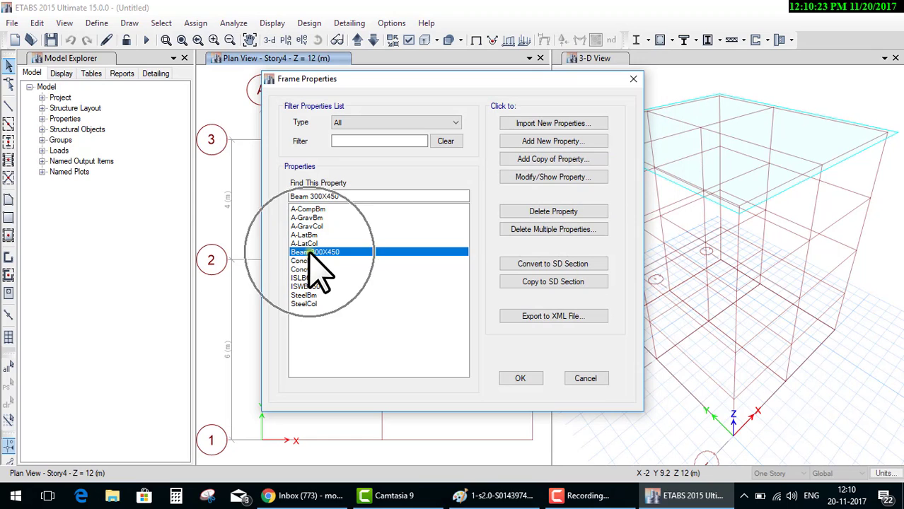
left_click(545, 141)
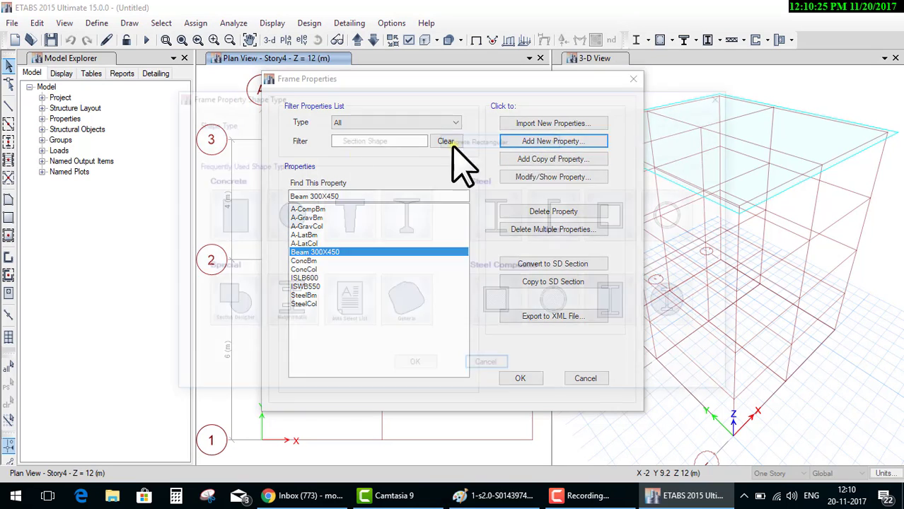
left_click(230, 219)
type("column 450X450")
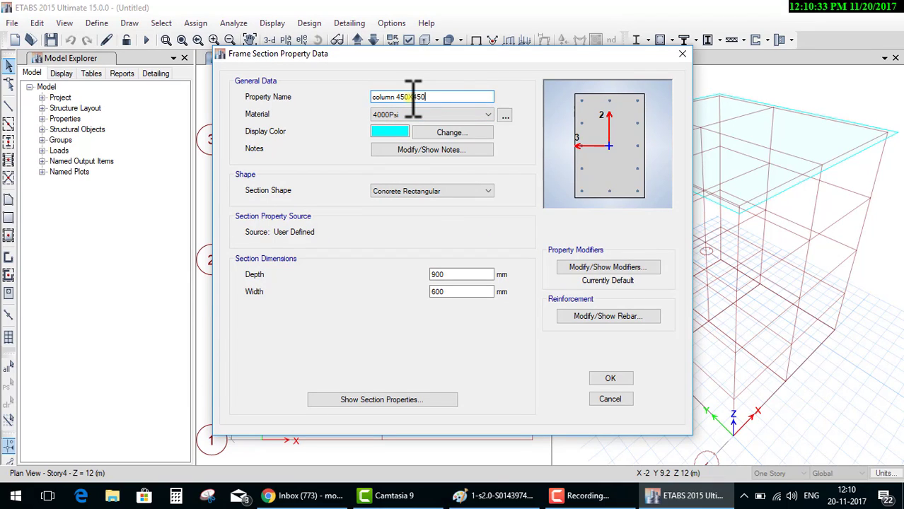
left_click(407, 115)
left_click(387, 145)
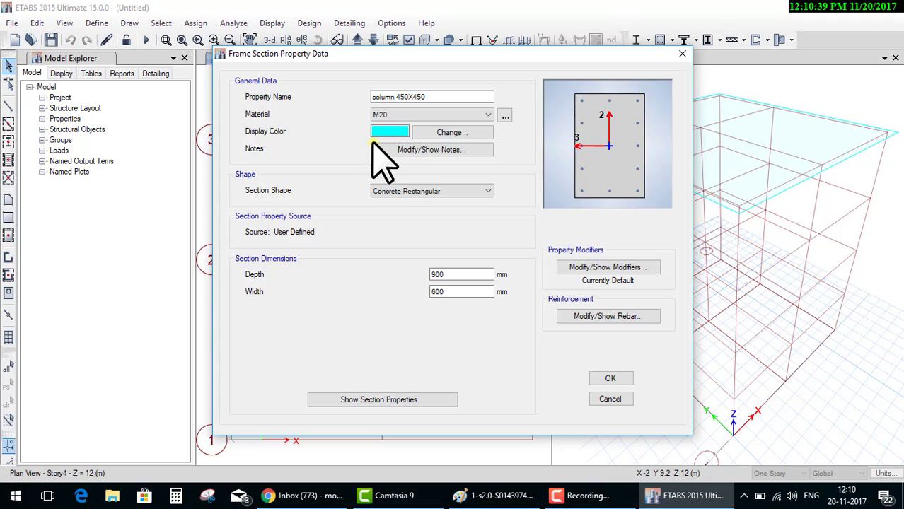
- Give the column 450X450 section 450 mm depth and 450 mm width, and save it
double_click(450, 275)
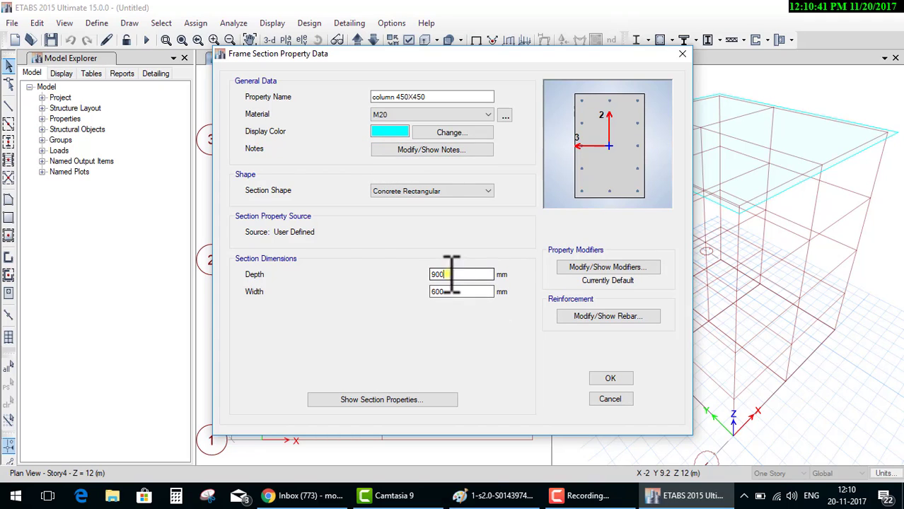
type("450")
key("Tab")
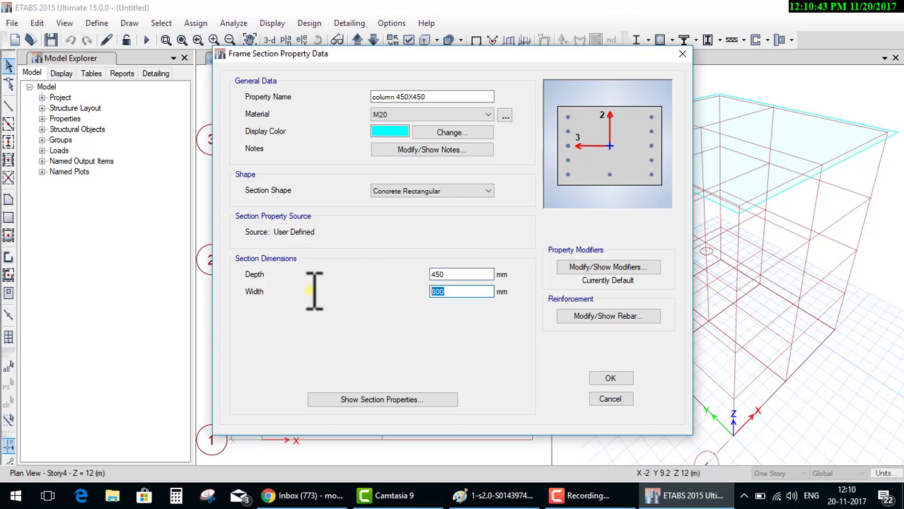
type("450")
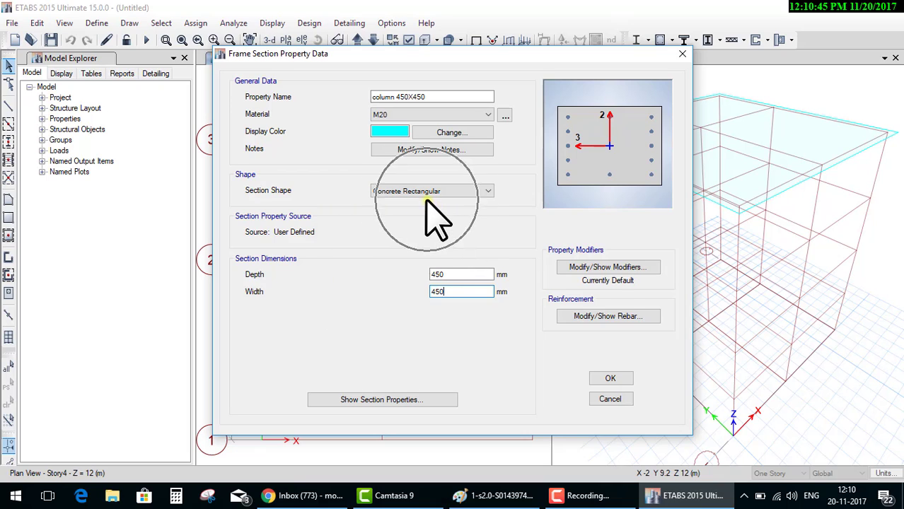
left_click(610, 268)
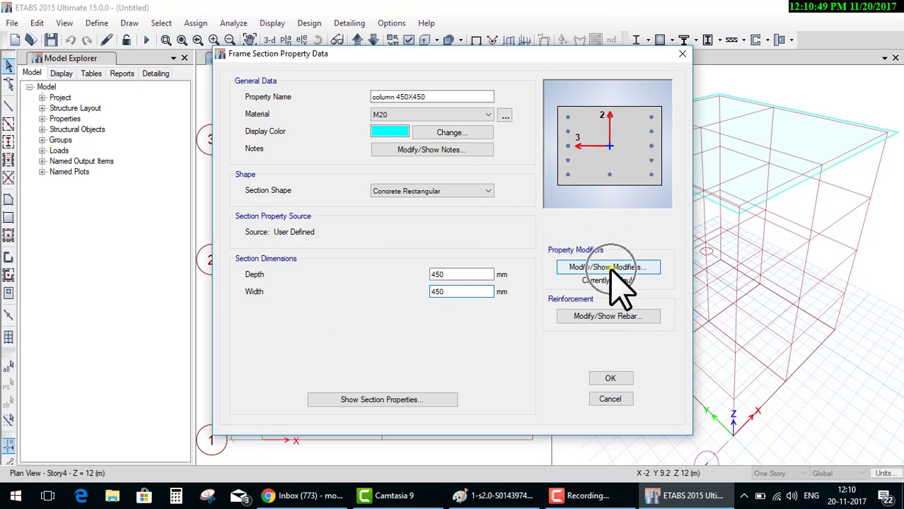
left_click(611, 269)
left_click(581, 318)
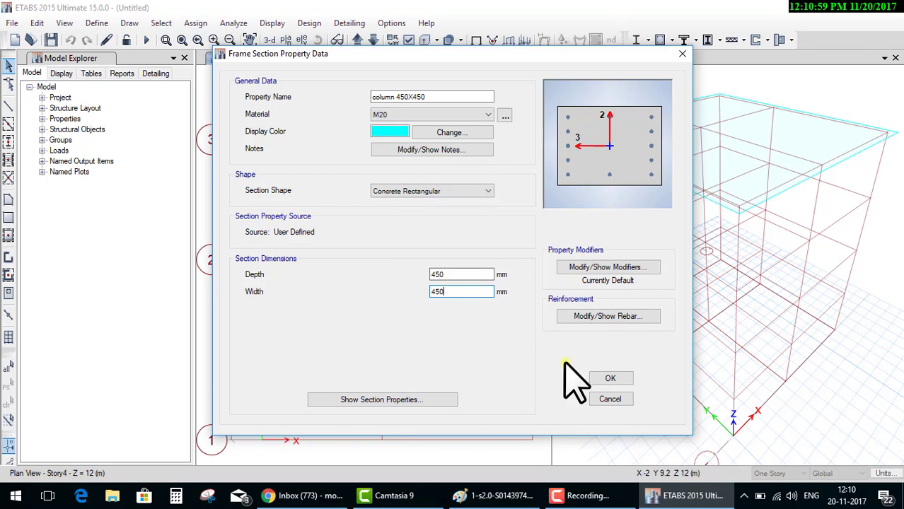
left_click(610, 379)
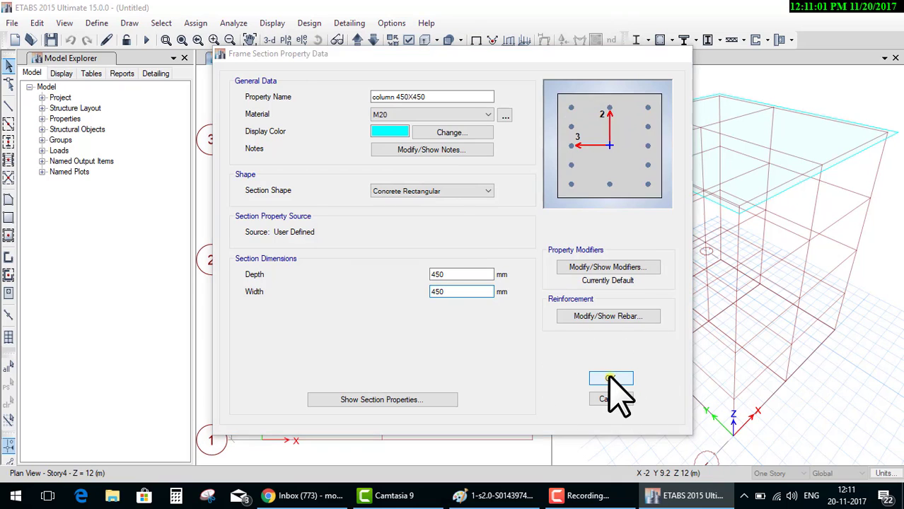
- Close the Frame Properties list, returning to the plan and 3-D views
left_click(328, 252)
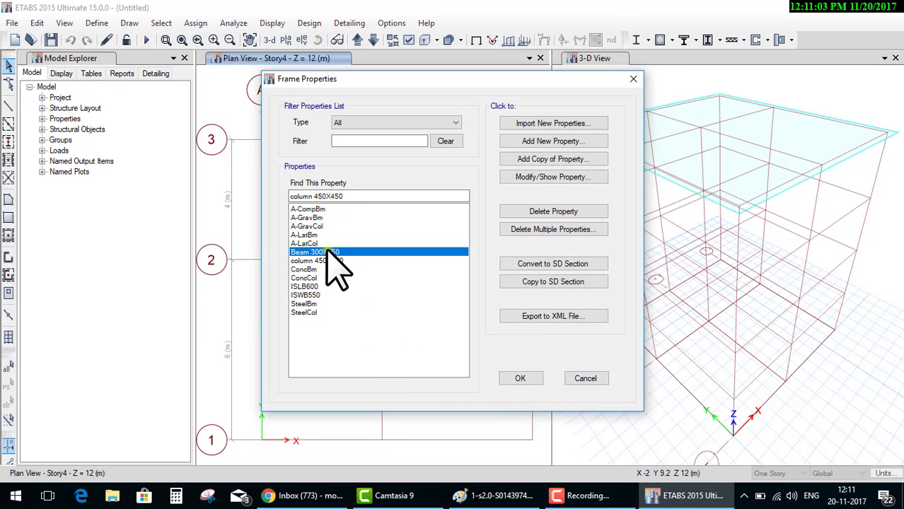
left_click(333, 261)
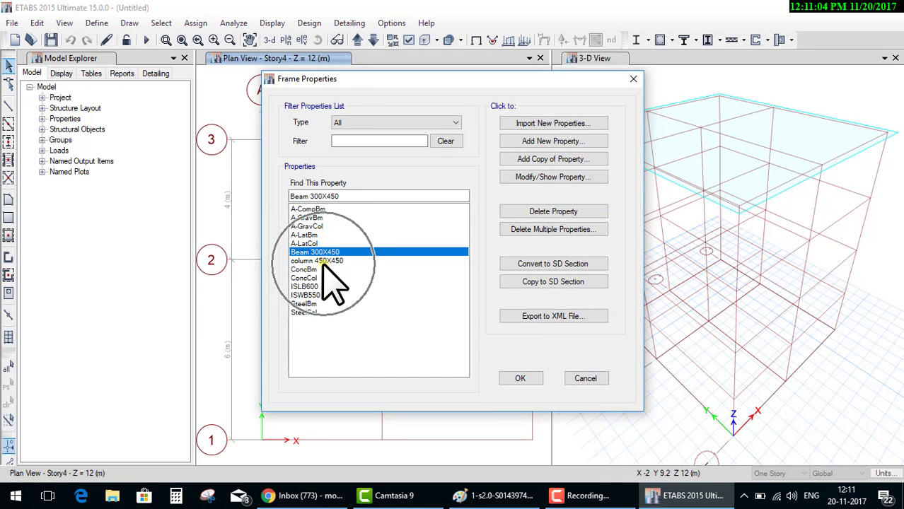
left_click(521, 379)
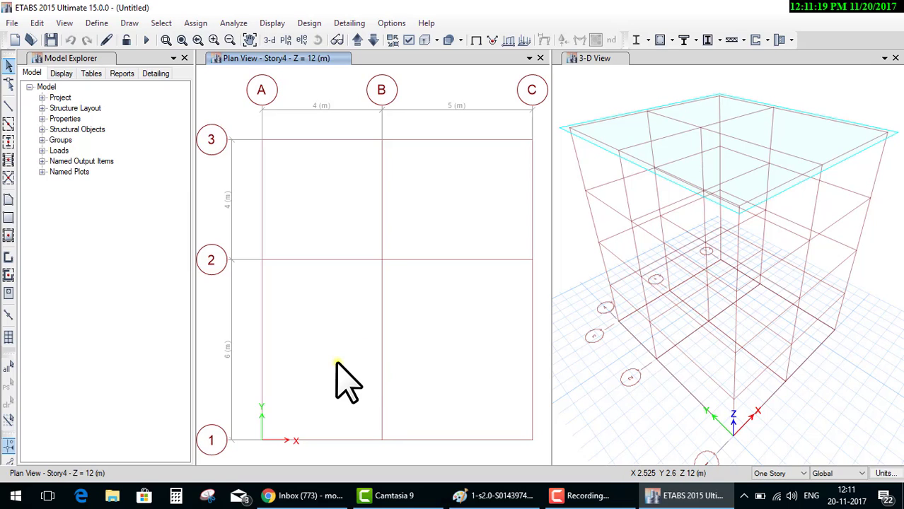
left_click(351, 196)
left_click(735, 192)
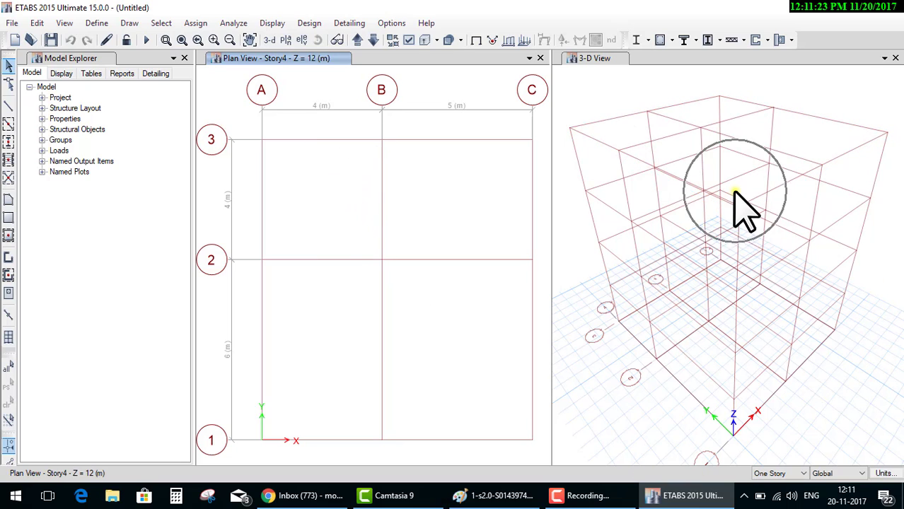
left_click(458, 199)
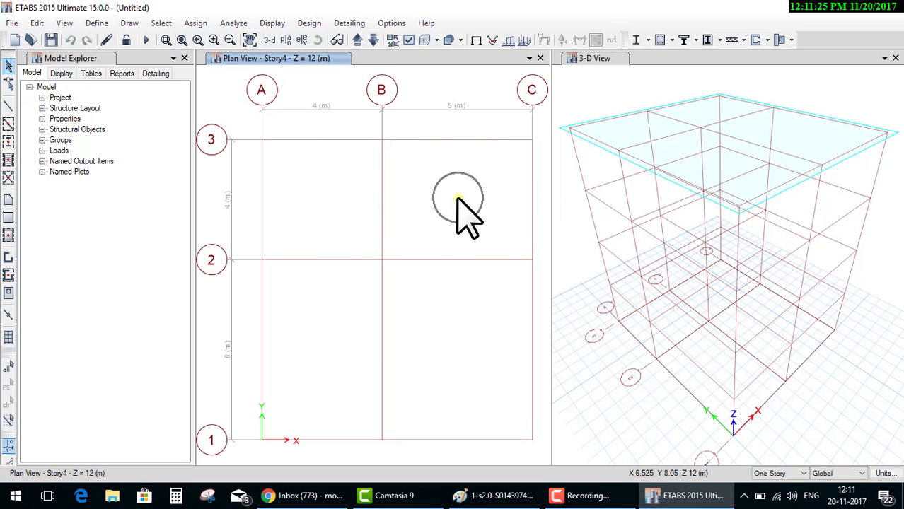
left_click(458, 199)
left_click(458, 198)
left_click(458, 199)
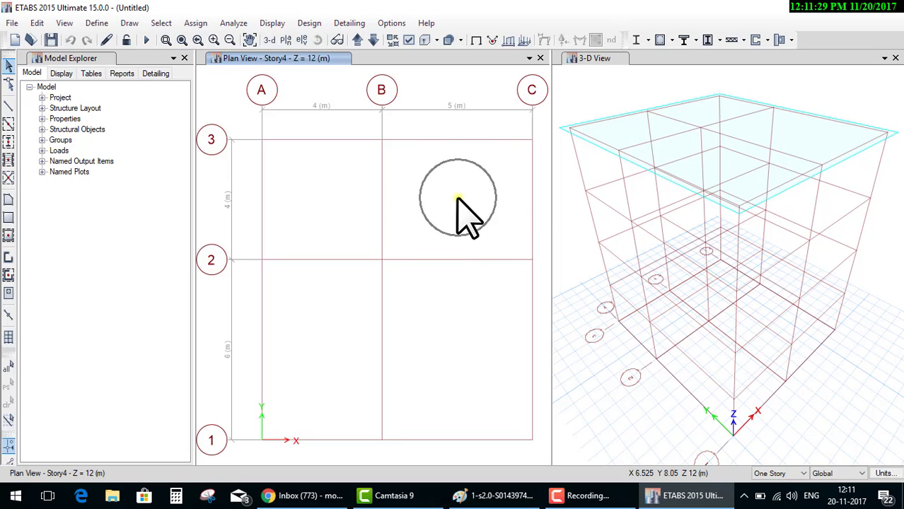
left_click(457, 199)
left_click(458, 199)
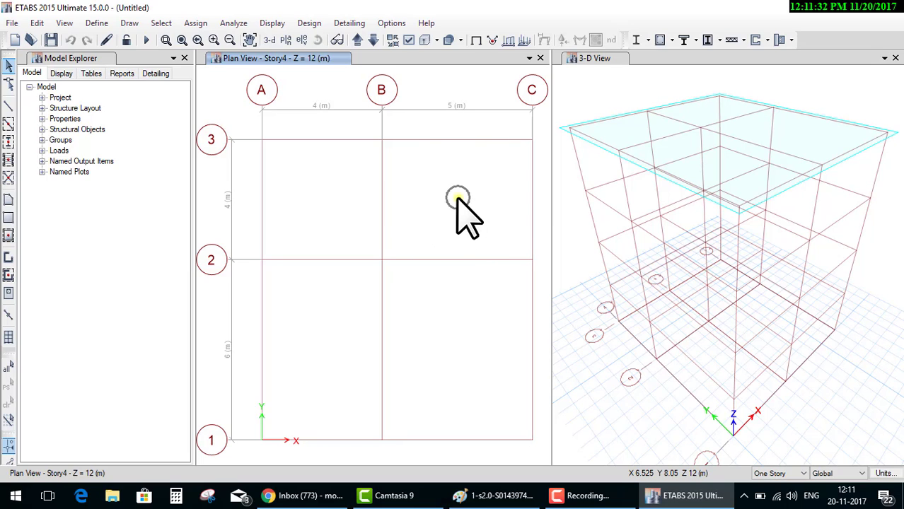
left_click(389, 208)
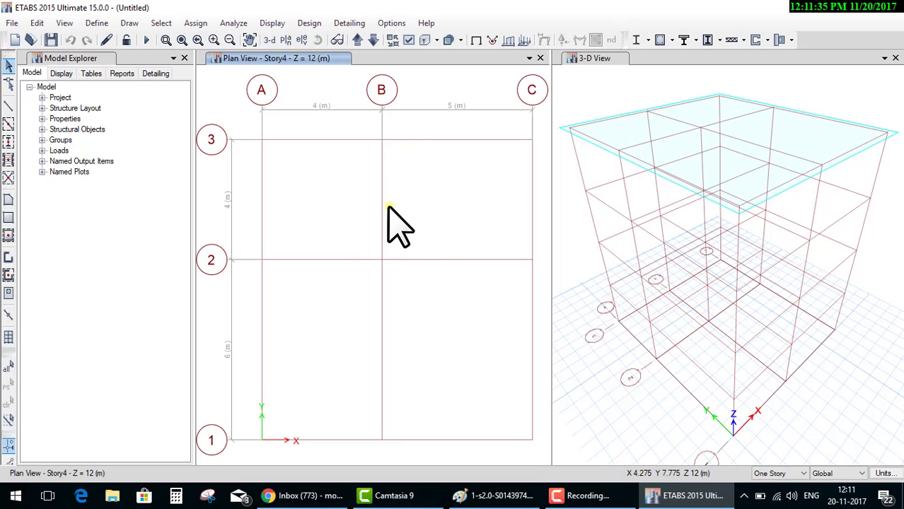
left_click(388, 207)
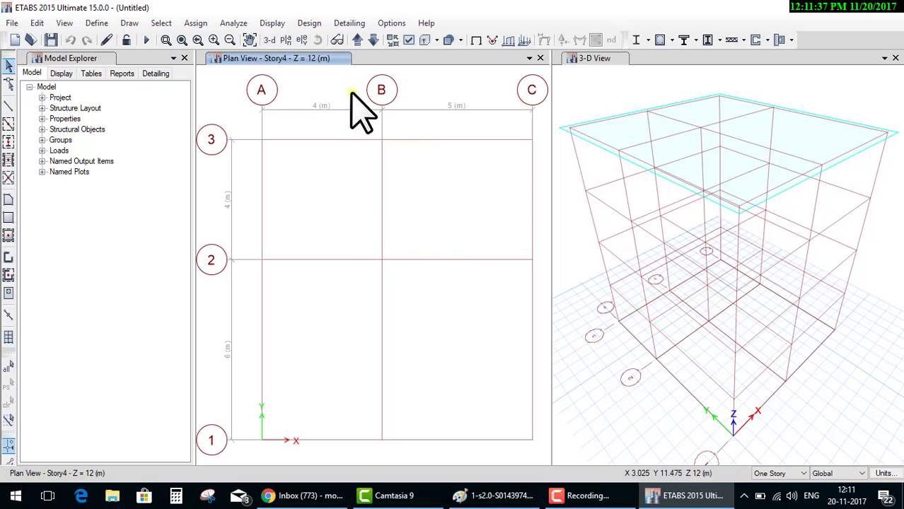
left_click(369, 41)
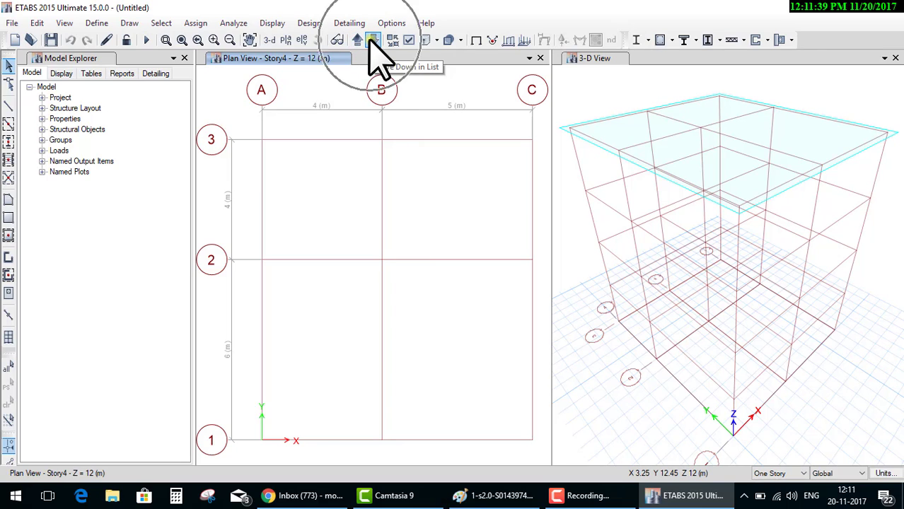
left_click(423, 208)
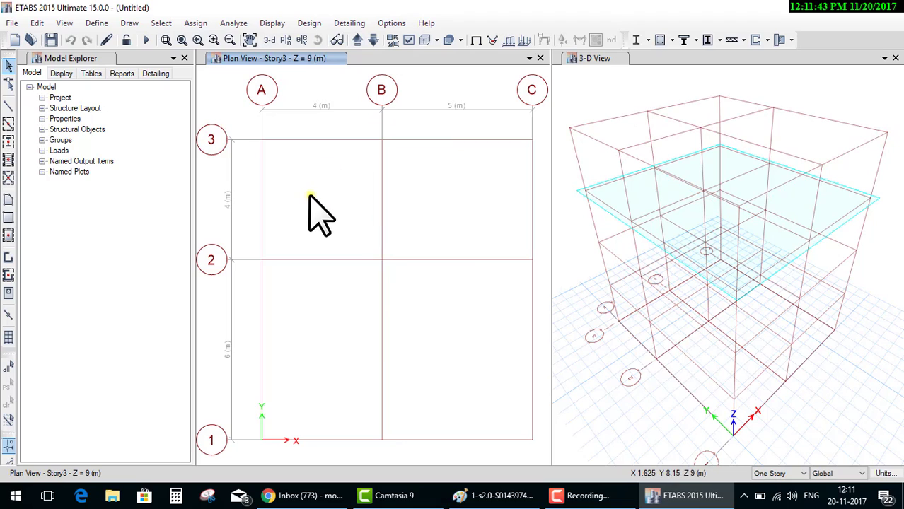
left_click(371, 40)
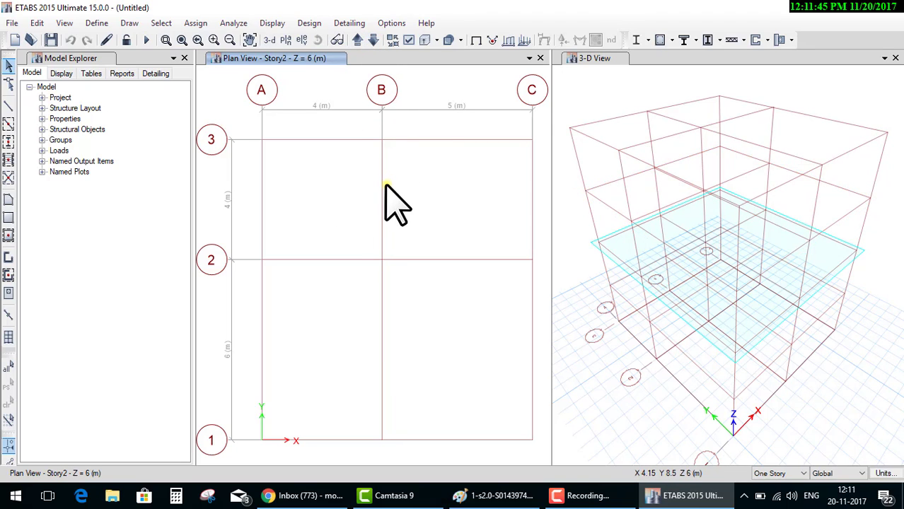
left_click(373, 39)
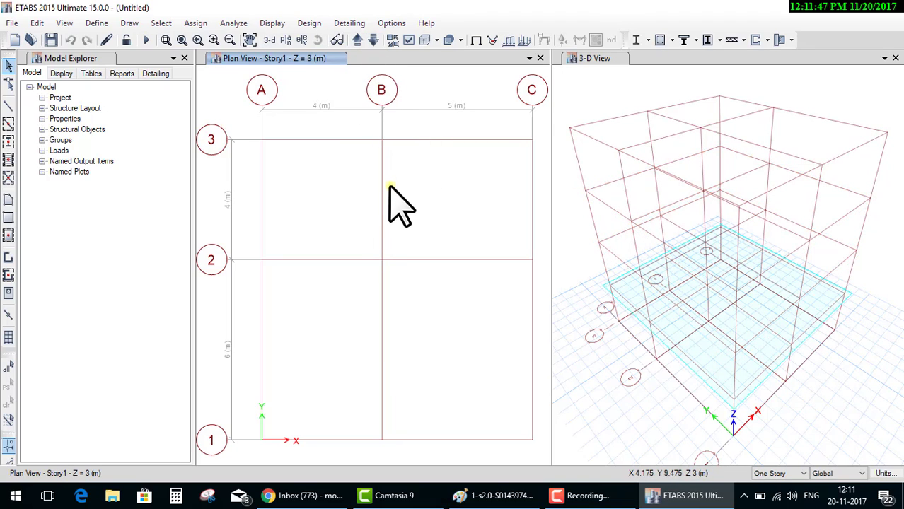
left_click(374, 39)
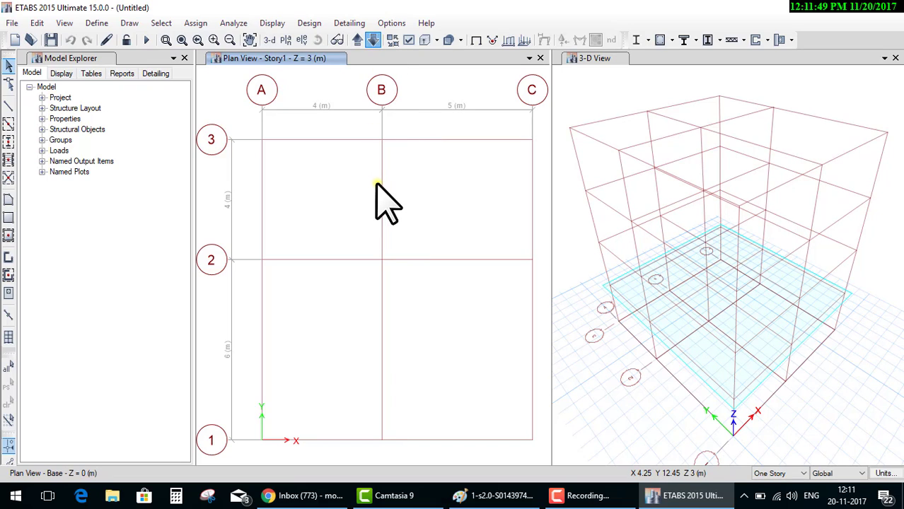
left_click(378, 194)
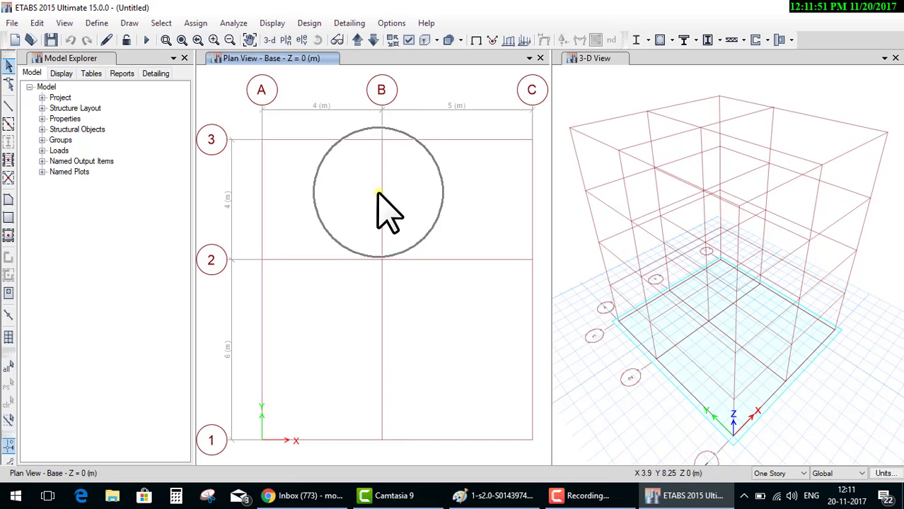
left_click(357, 41)
left_click(357, 41)
left_click(357, 41)
left_click(358, 41)
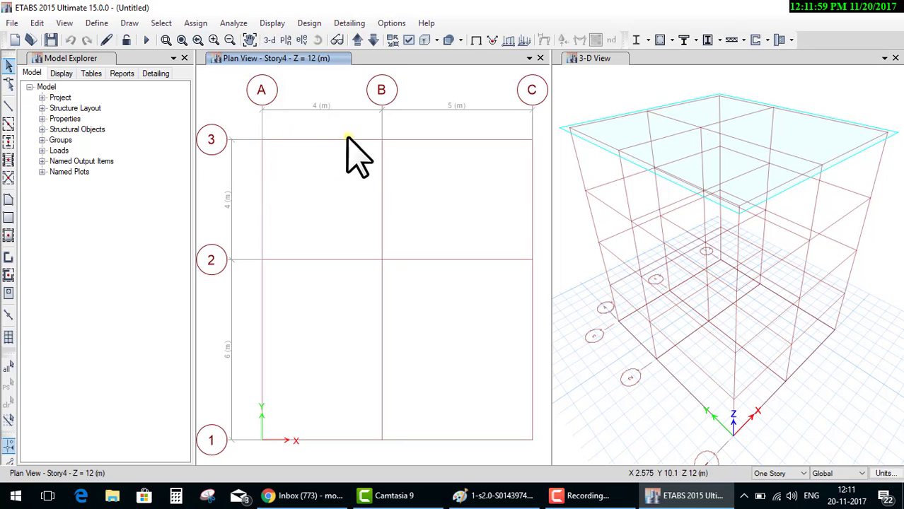
left_click(382, 139)
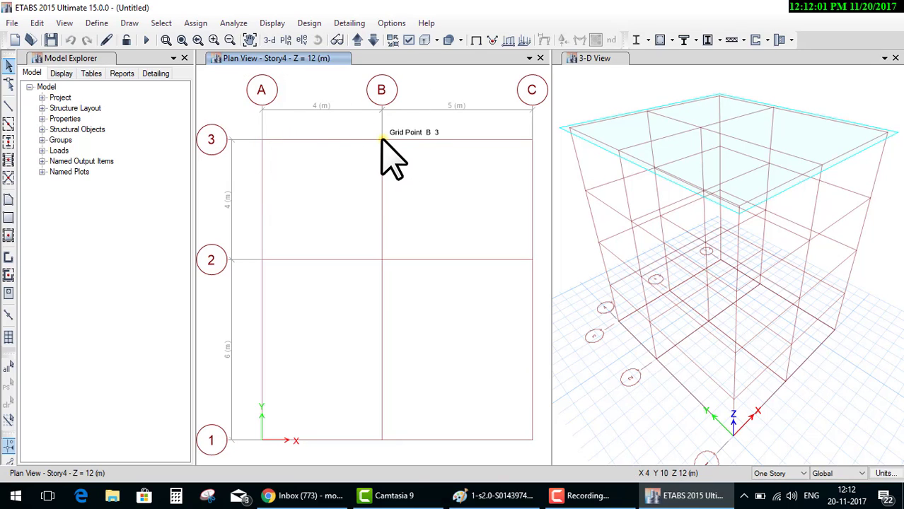
left_click(786, 474)
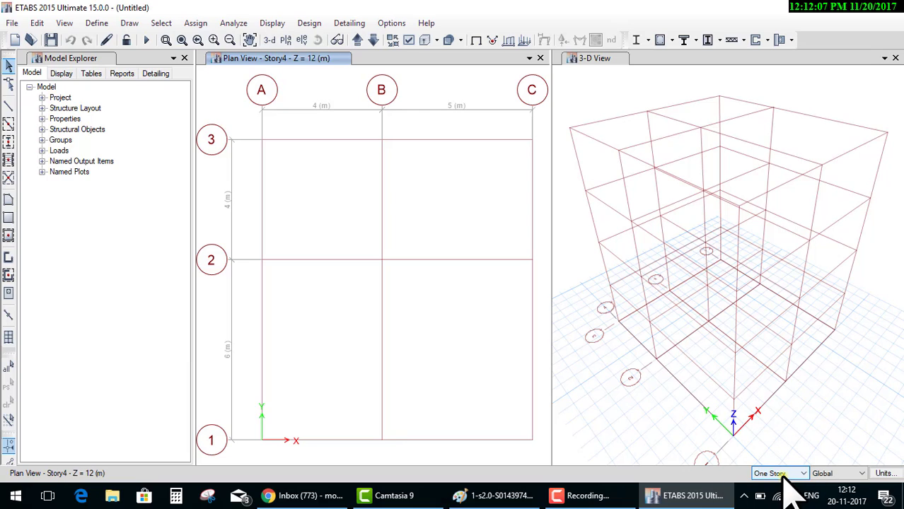
left_click(783, 475)
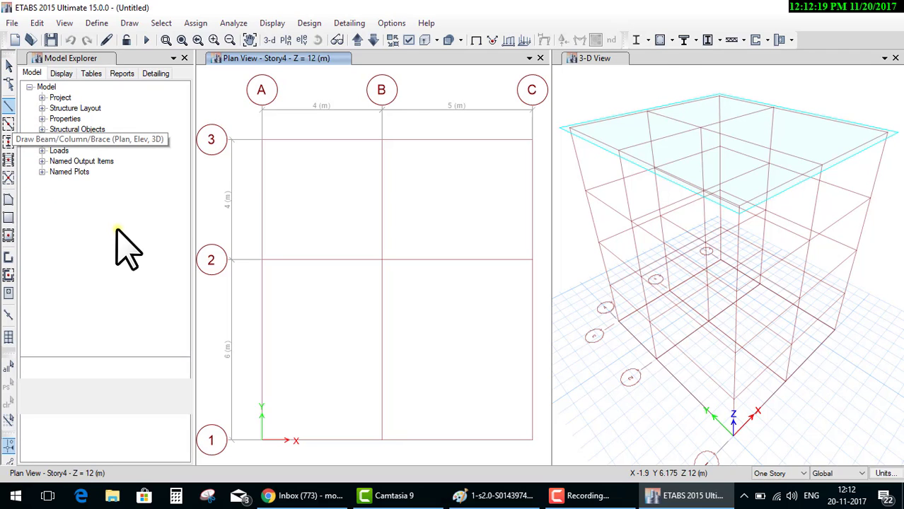
- Start drawing frames with Beam 300X450 as the section property
left_click(9, 106)
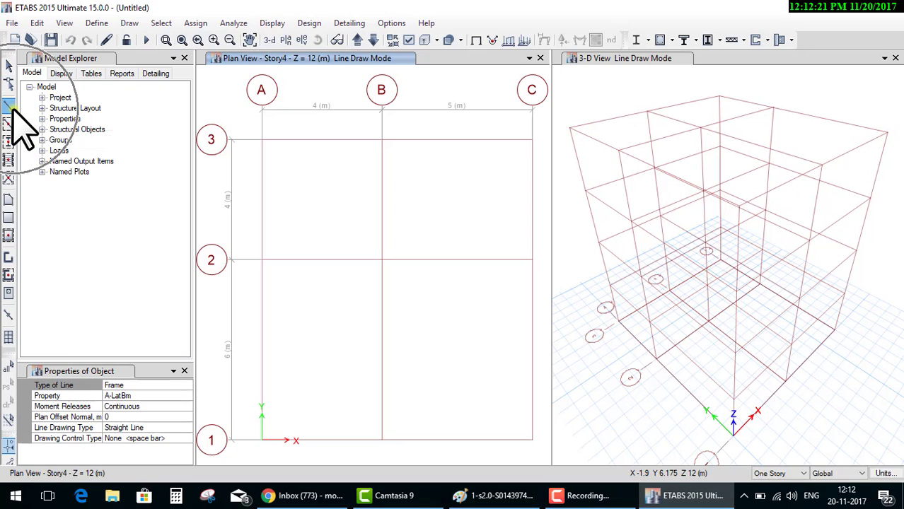
left_click(179, 398)
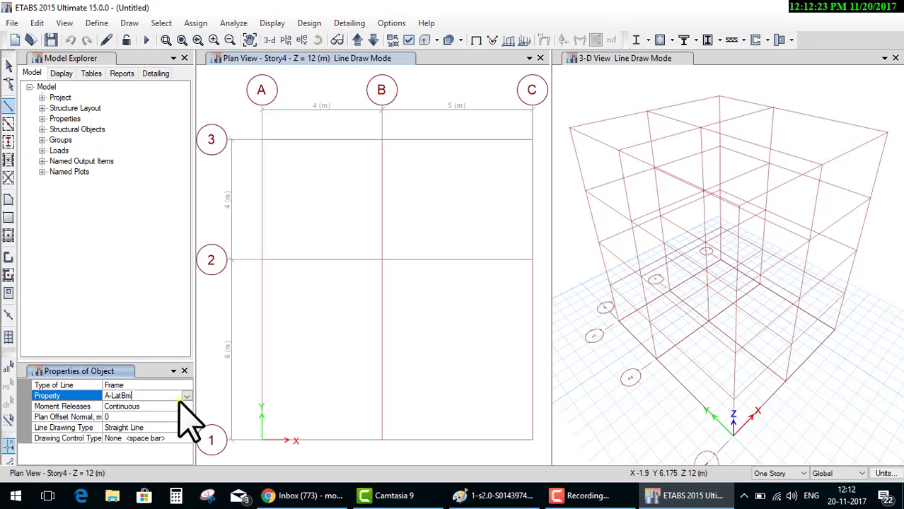
left_click(187, 397)
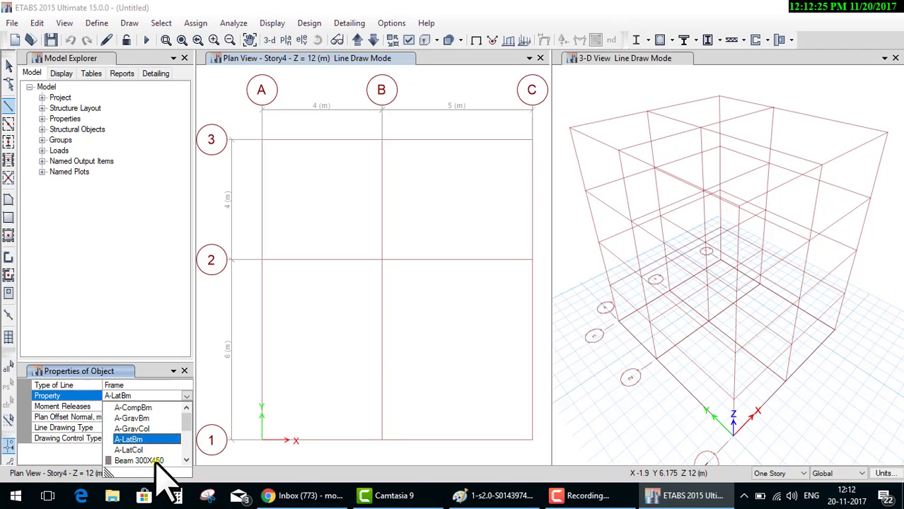
left_click(155, 460)
left_click(155, 461)
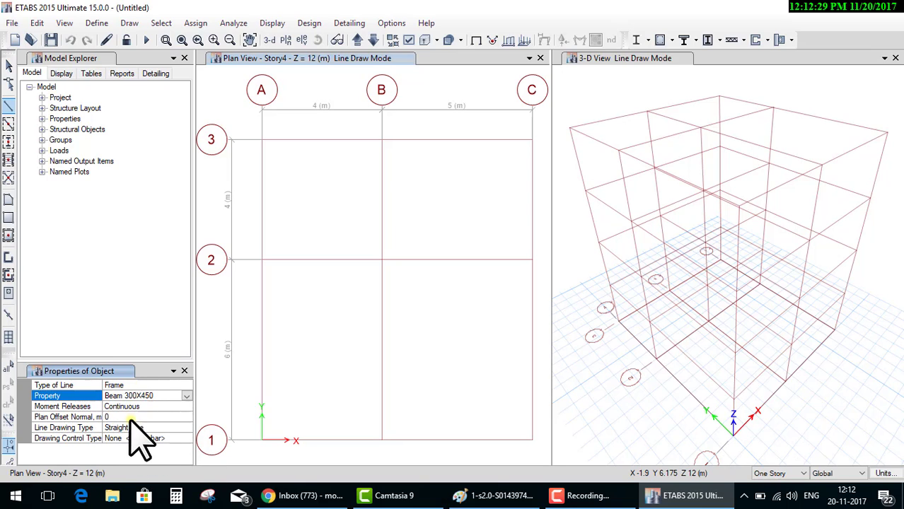
- Draw grid-3 beams from A-3 to B-3, then to C-3 with All Stories on
left_click(261, 140)
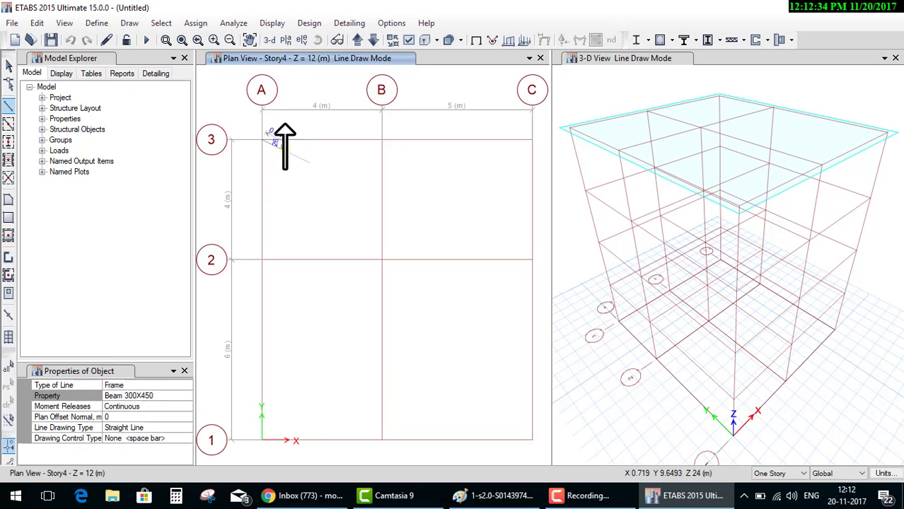
left_click(383, 140)
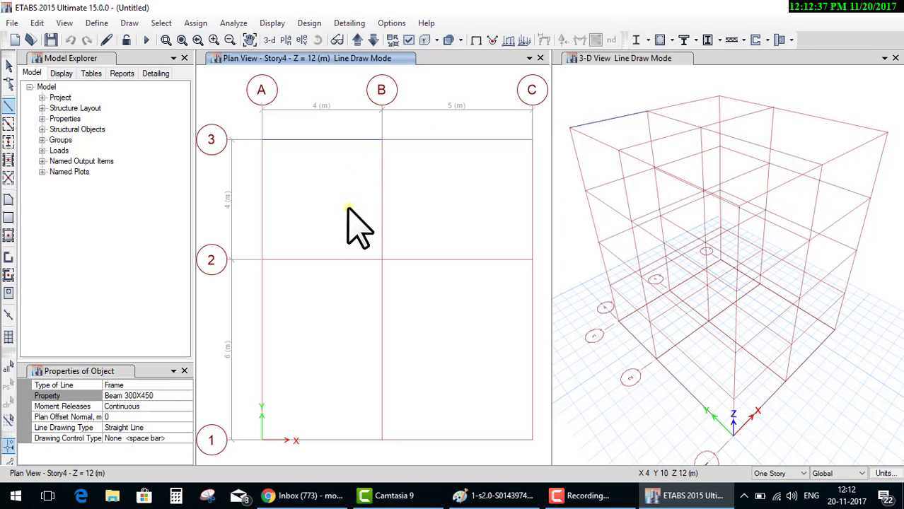
left_click(598, 166)
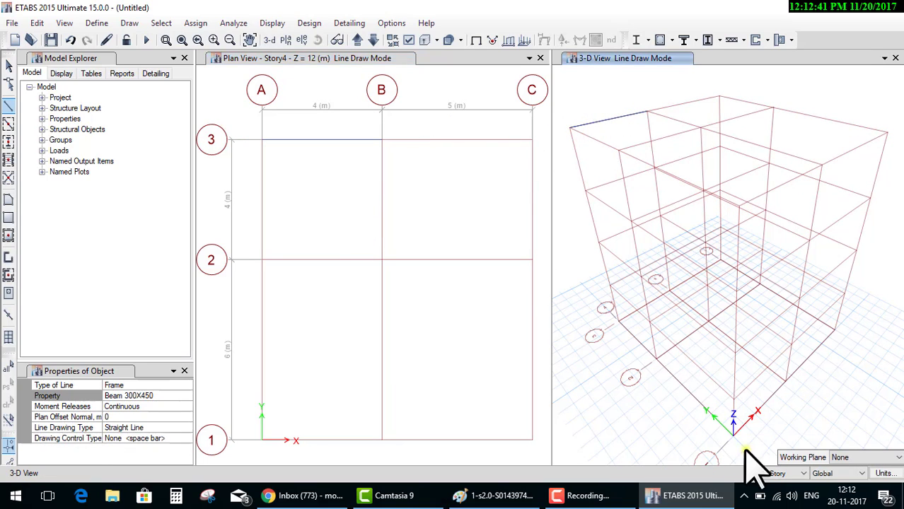
left_click(775, 473)
left_click(412, 237)
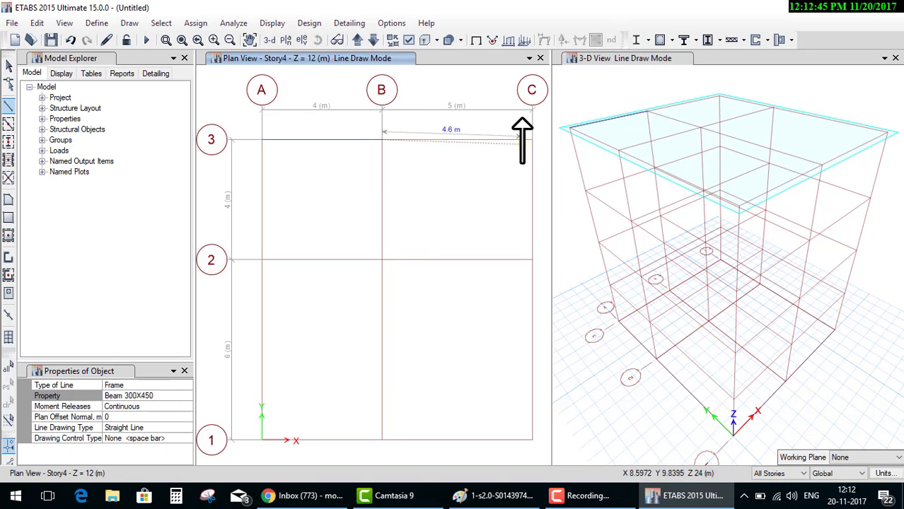
left_click(533, 139)
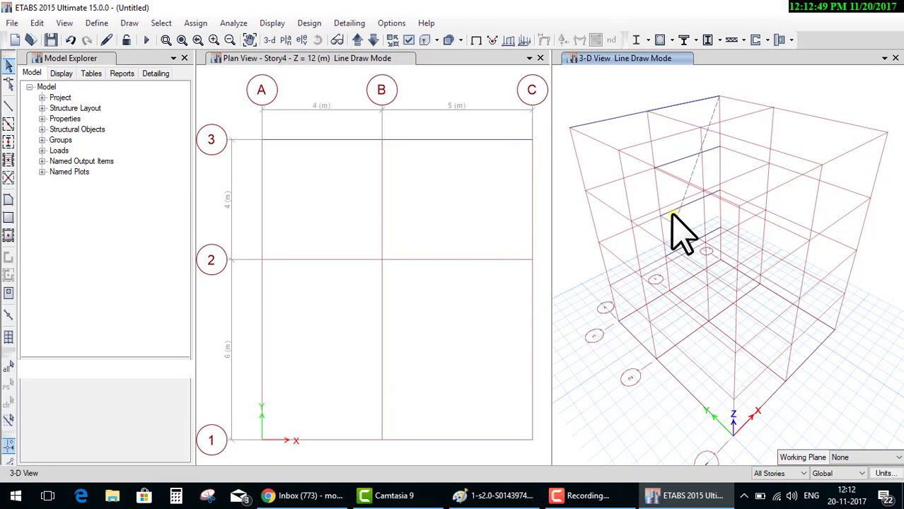
key("Escape")
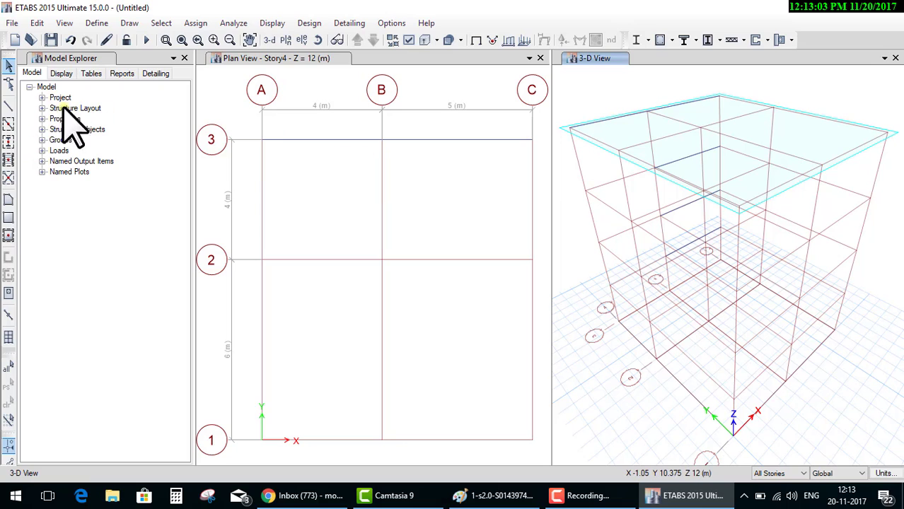
- Draw Beam 300X450 beams along grids A–C/2–3 and around the B–C bay down to grid 1
left_click(8, 124)
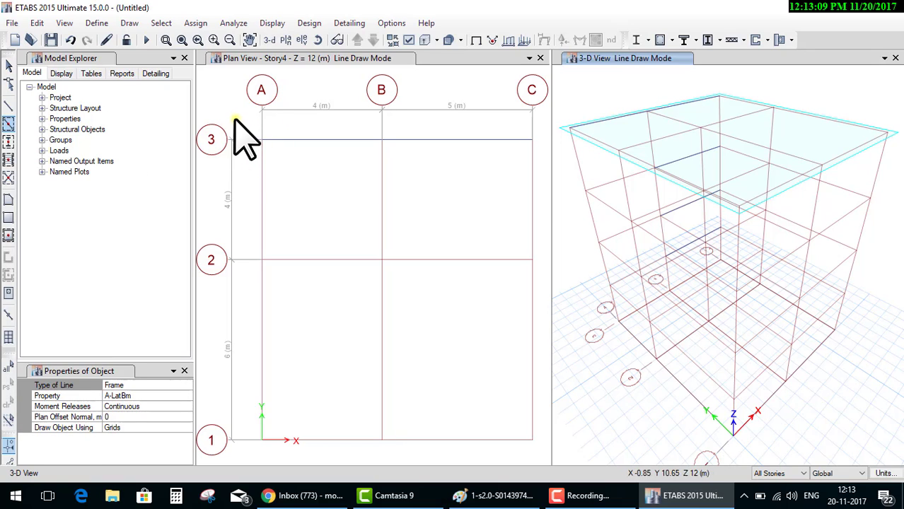
left_click_drag(236, 117, 275, 152)
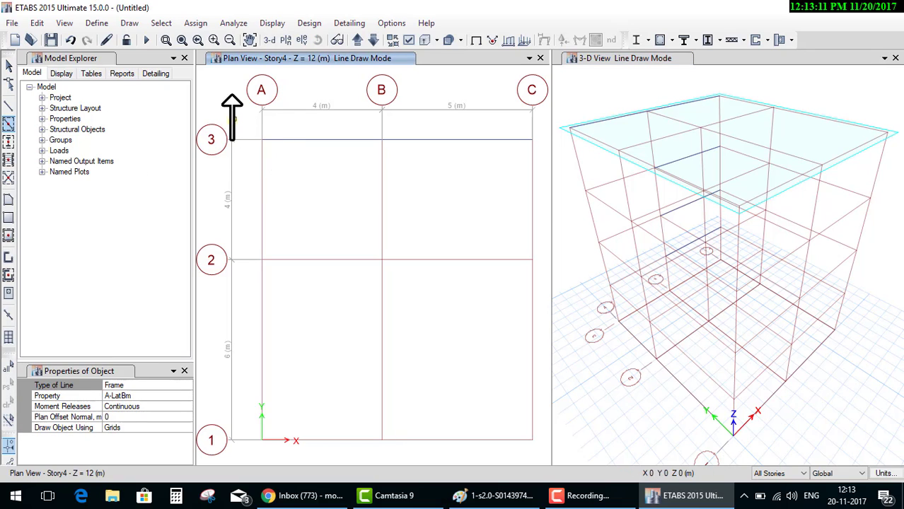
left_click(183, 397)
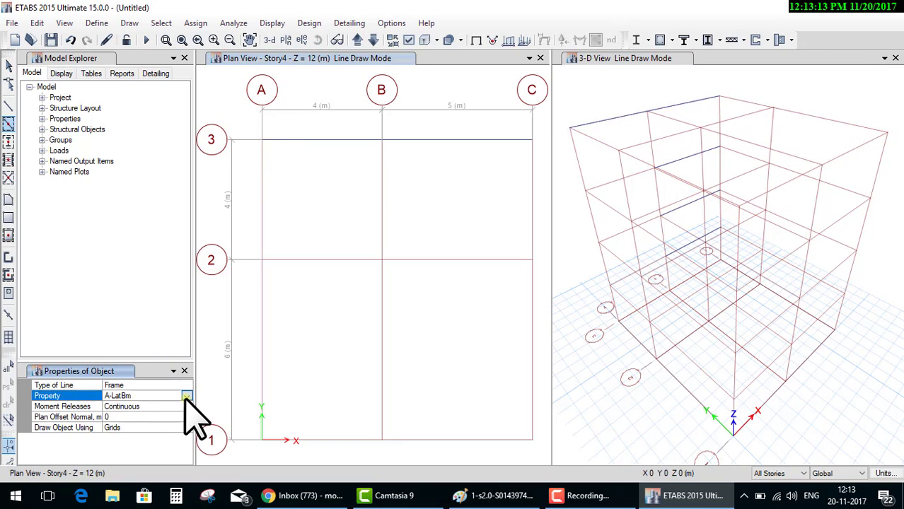
left_click(187, 396)
scroll(147, 477, "down", 2)
left_click(153, 488)
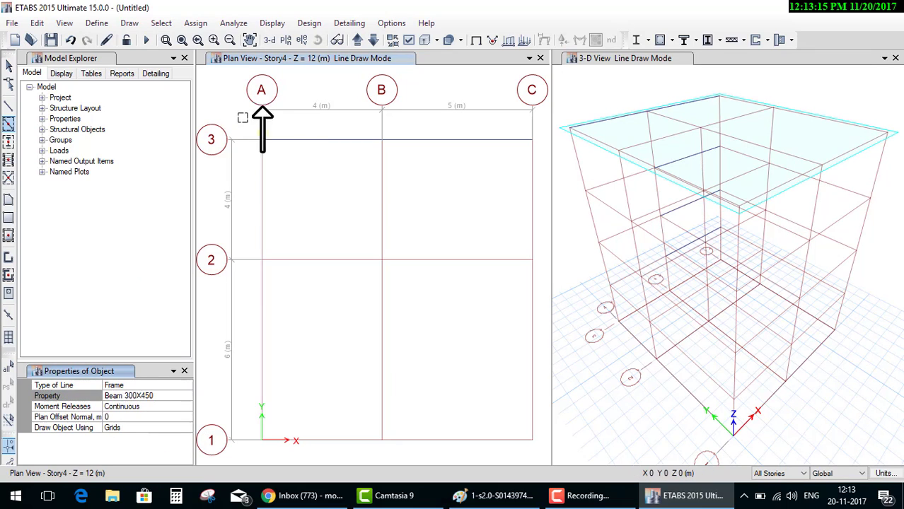
left_click_drag(238, 113, 539, 263)
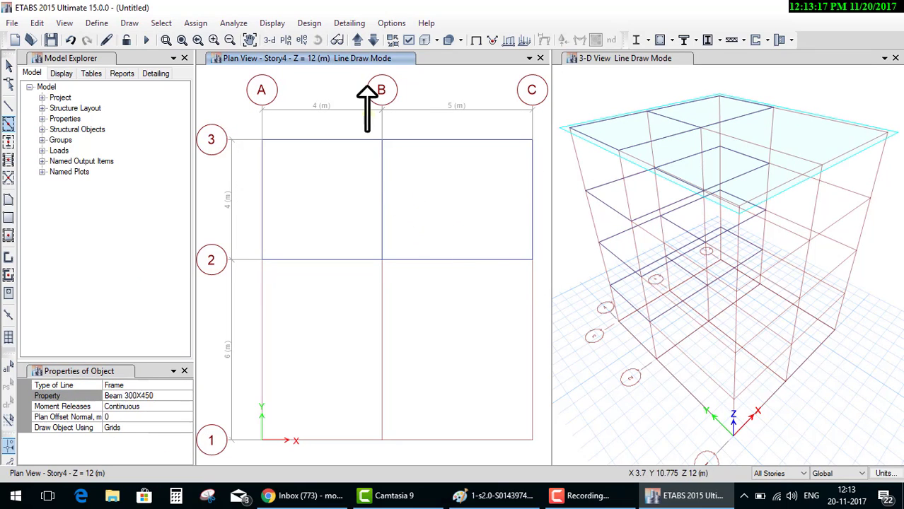
left_click_drag(367, 115, 537, 449)
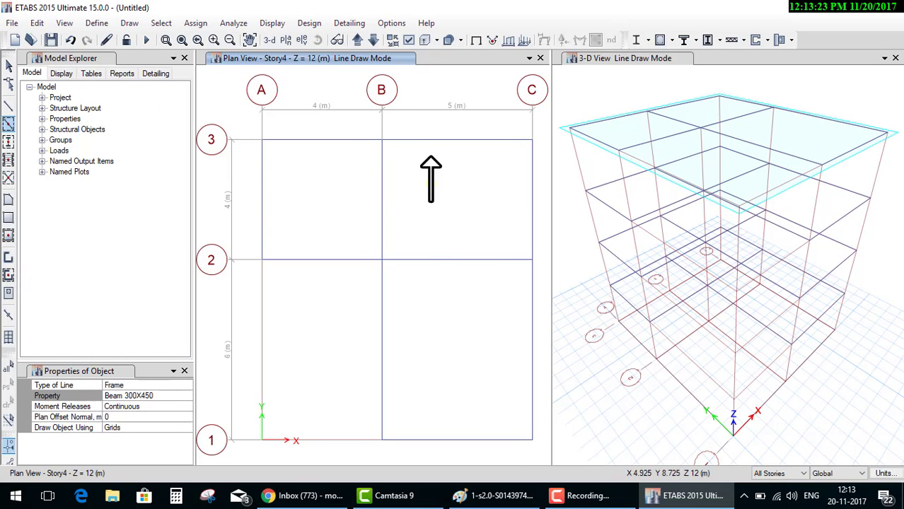
- Place column 450X450 columns at A–C on grids 2 and 3 and at B1, C1
left_click(9, 141)
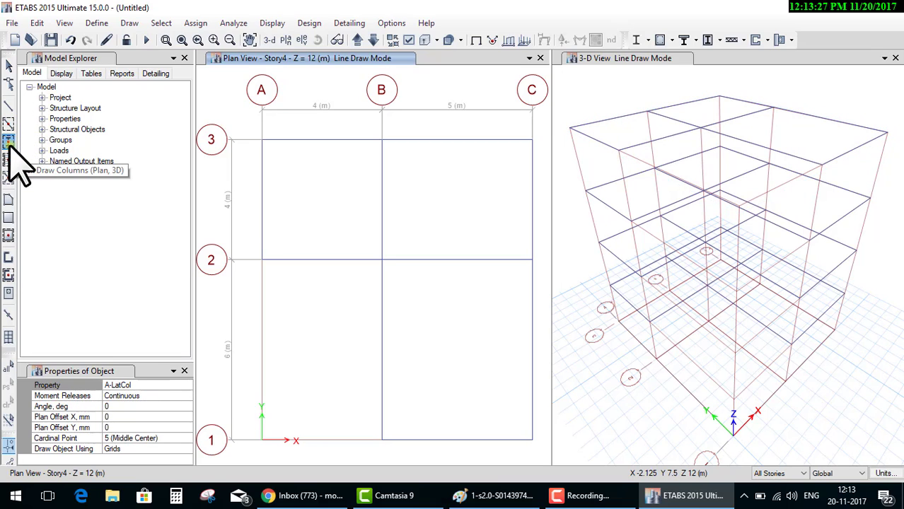
left_click(186, 386)
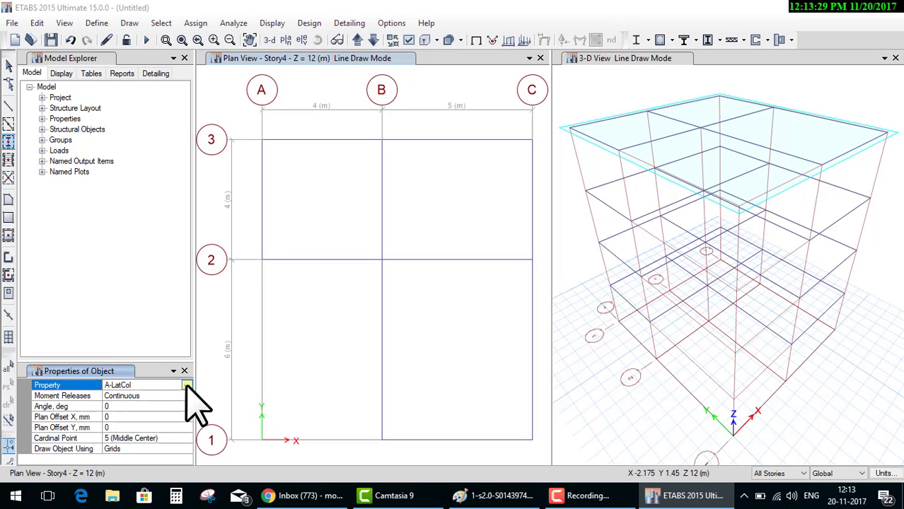
left_click(186, 386)
scroll(182, 456, "down", 1)
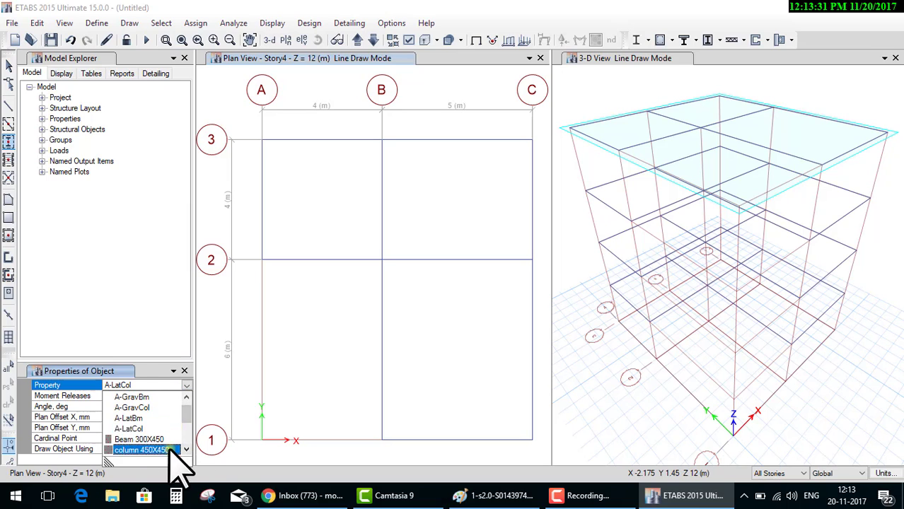
left_click(170, 450)
mouse_move(246, 124)
left_mouse_down()
mouse_move(520, 251)
mouse_move(542, 276)
left_mouse_up()
mouse_move(351, 407)
left_mouse_down()
mouse_move(586, 432)
mouse_move(585, 453)
left_mouse_up()
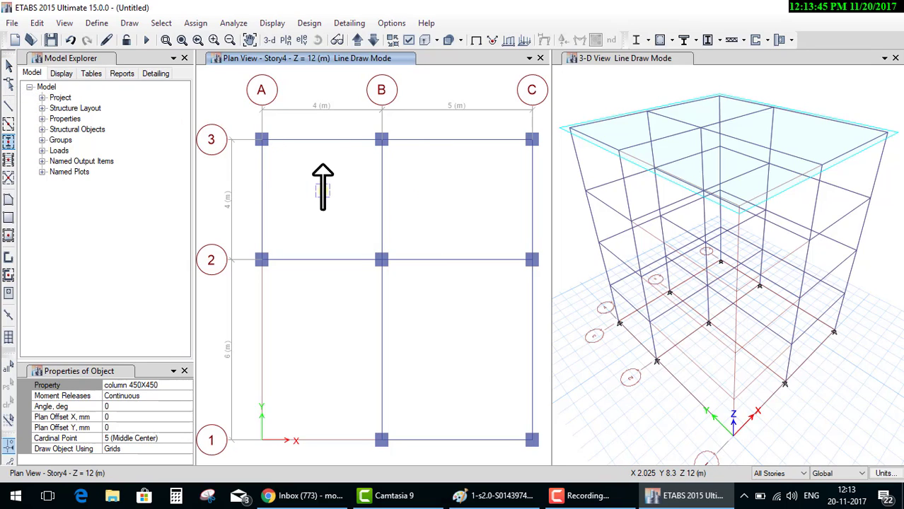
left_click(8, 64)
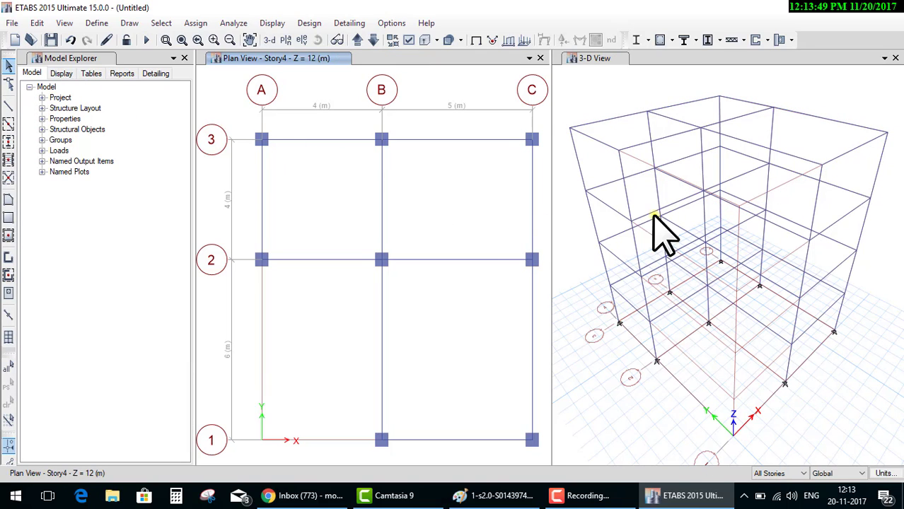
- Activate and zoom the 3-D view, then close the Story4 plan window
left_click(674, 269)
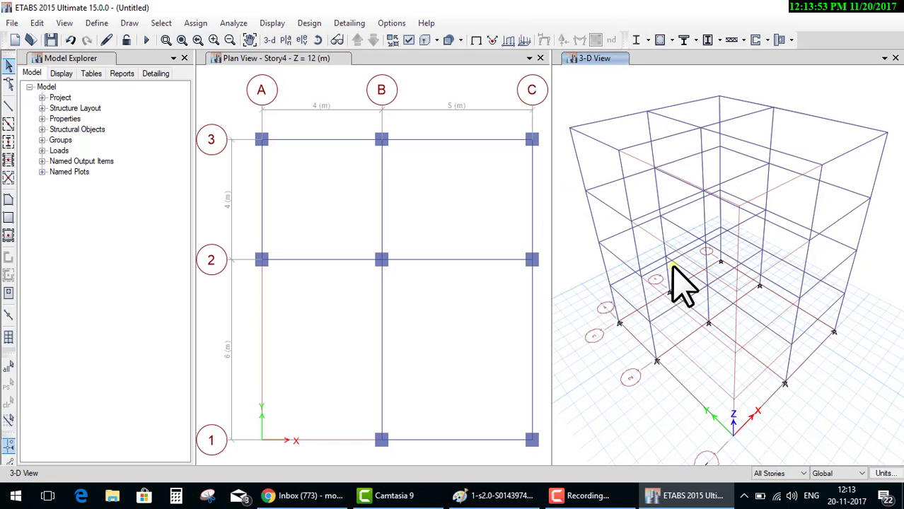
scroll(674, 267, "down", 3)
scroll(746, 315, "up", 5)
scroll(739, 305, "down", 5)
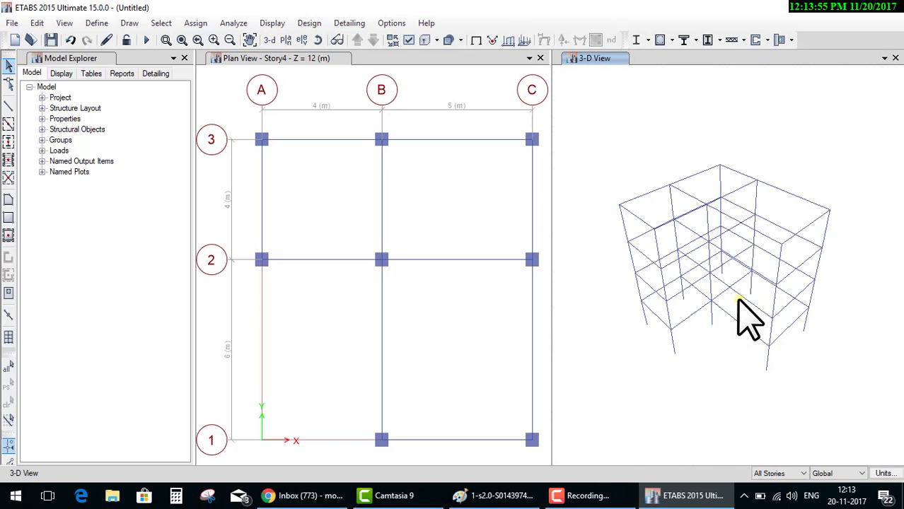
left_click(539, 58)
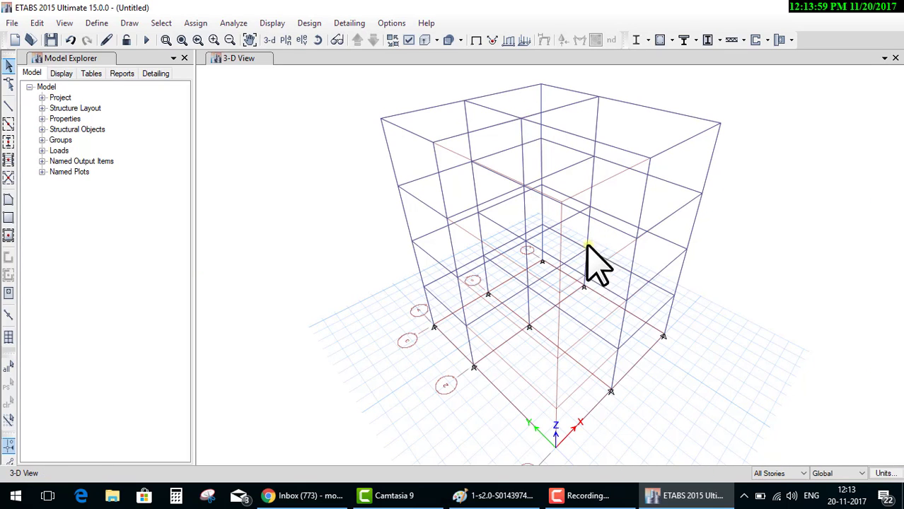
- Adjust the 3-D view zoom and bring up the Select Plan View dialog
scroll(690, 318, "down", 2)
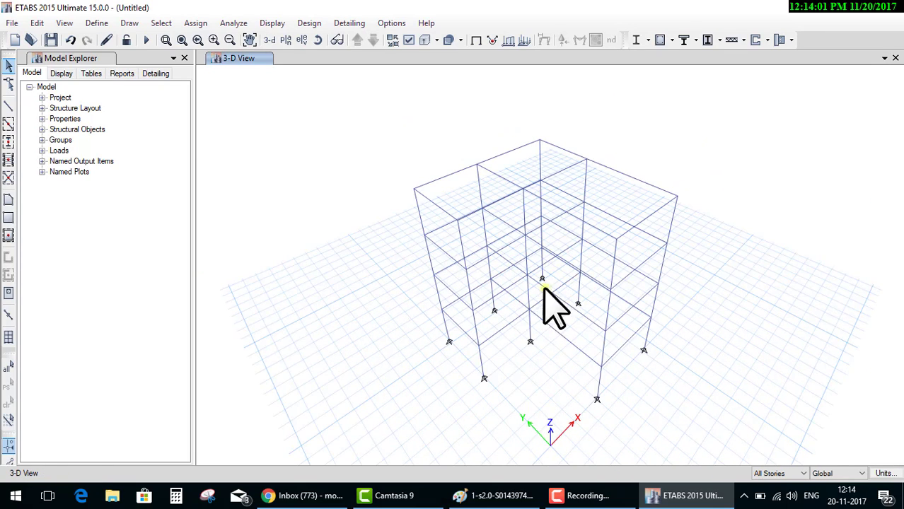
scroll(496, 290, "up", 3)
scroll(495, 290, "down", 3)
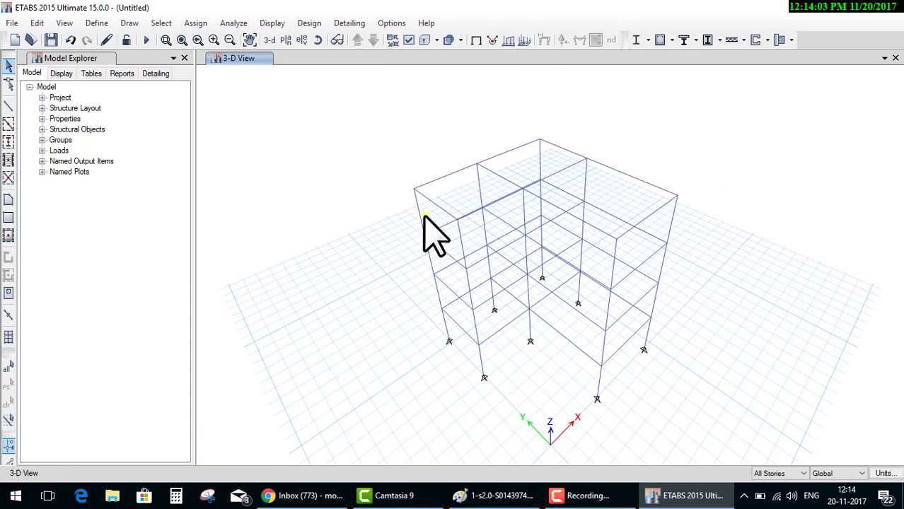
left_click(286, 44)
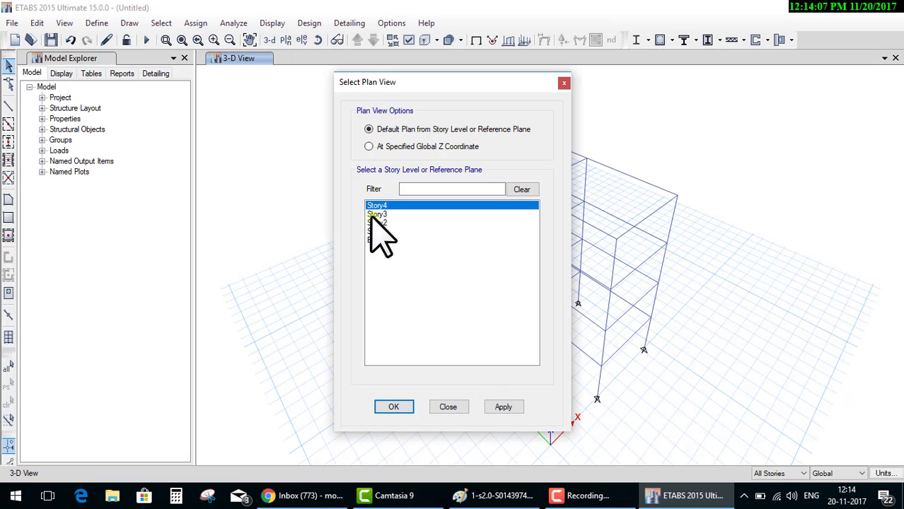
- Show the Story4 plan, then view and pan the grid A elevation of the frame
left_click(400, 406)
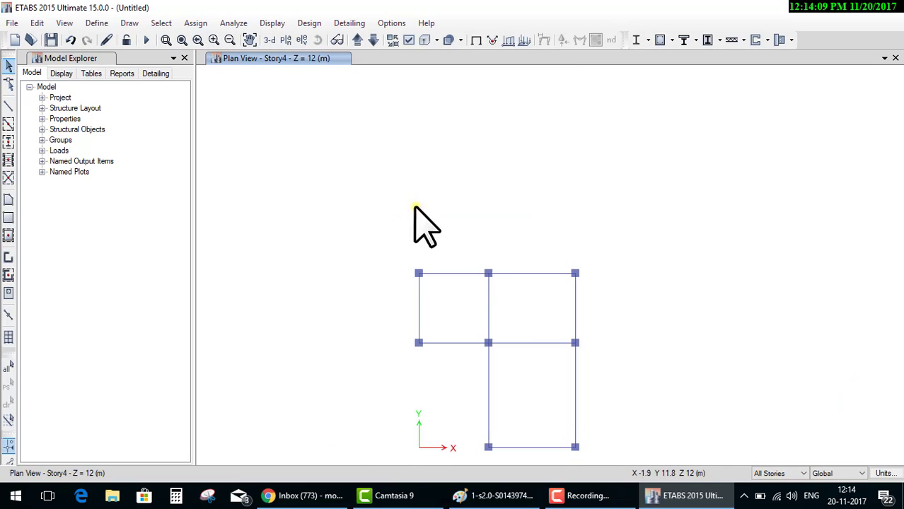
left_click(302, 40)
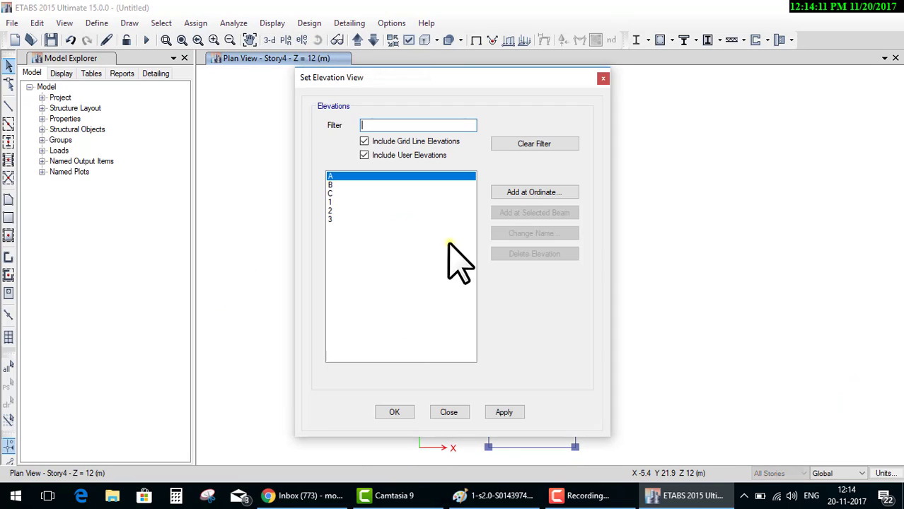
left_click(394, 412)
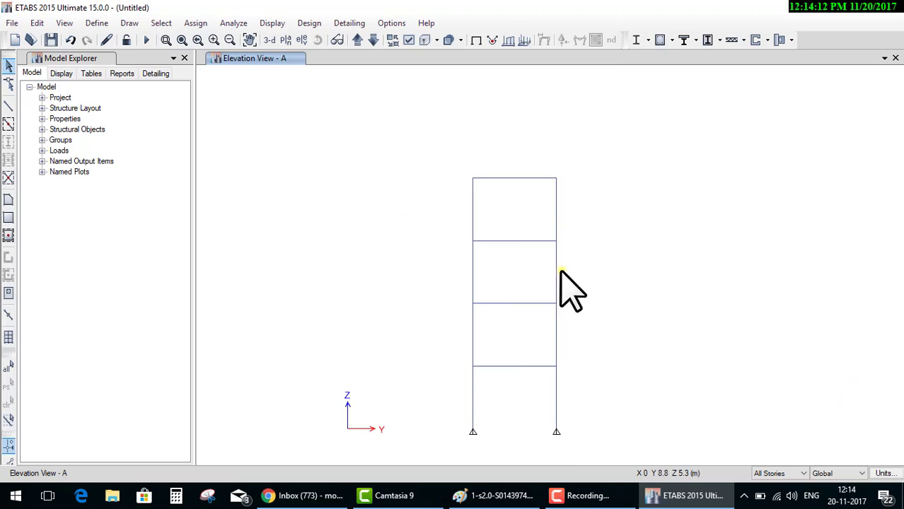
left_click(301, 41)
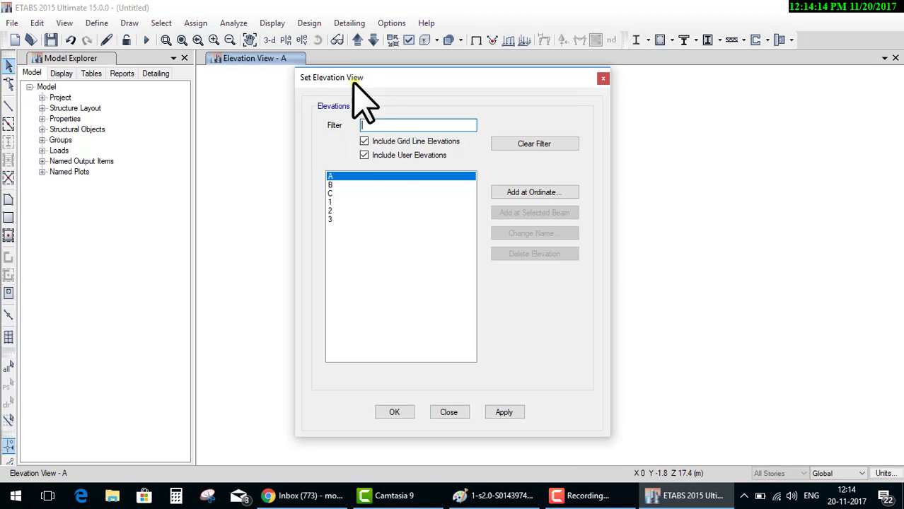
left_click(453, 408)
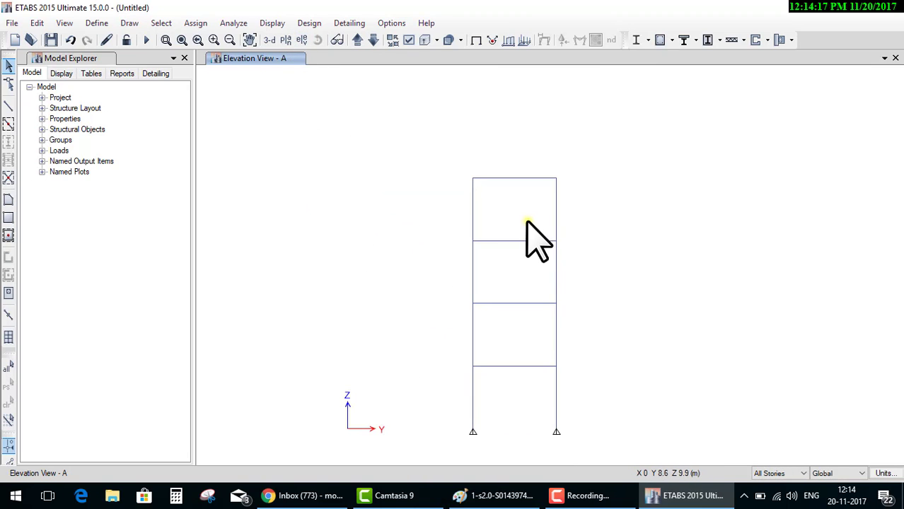
mouse_move(527, 223)
middle_mouse_down()
mouse_move(556, 215)
mouse_move(541, 289)
middle_mouse_up()
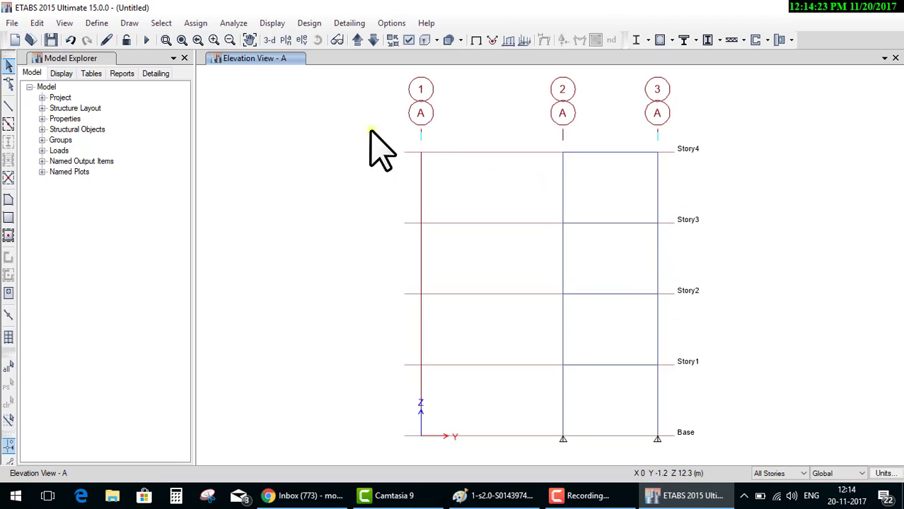
- Return to the Story4 plan and add a 3-D view window beside it
left_click(284, 39)
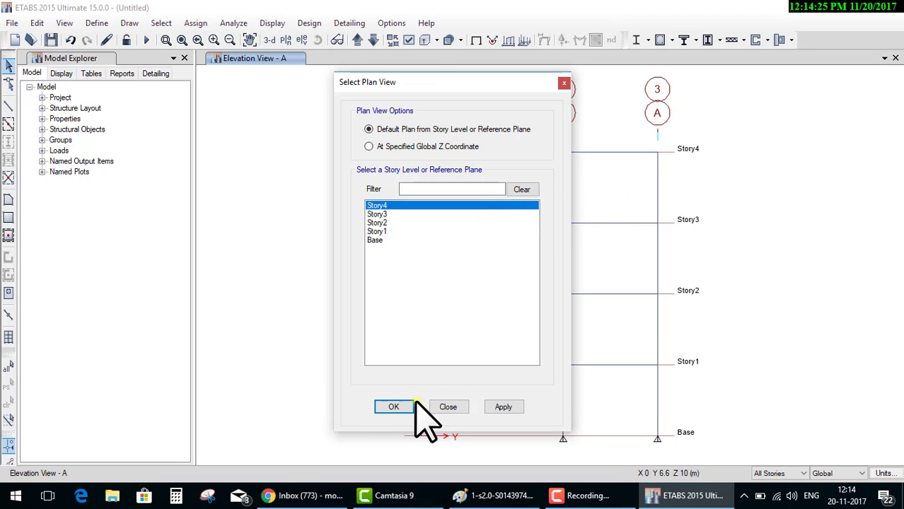
left_click(403, 406)
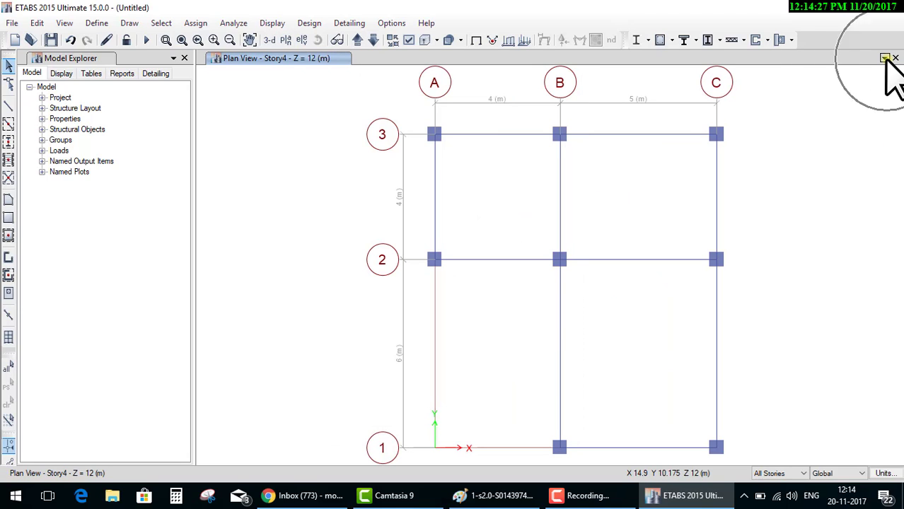
left_click(885, 58)
left_click(831, 85)
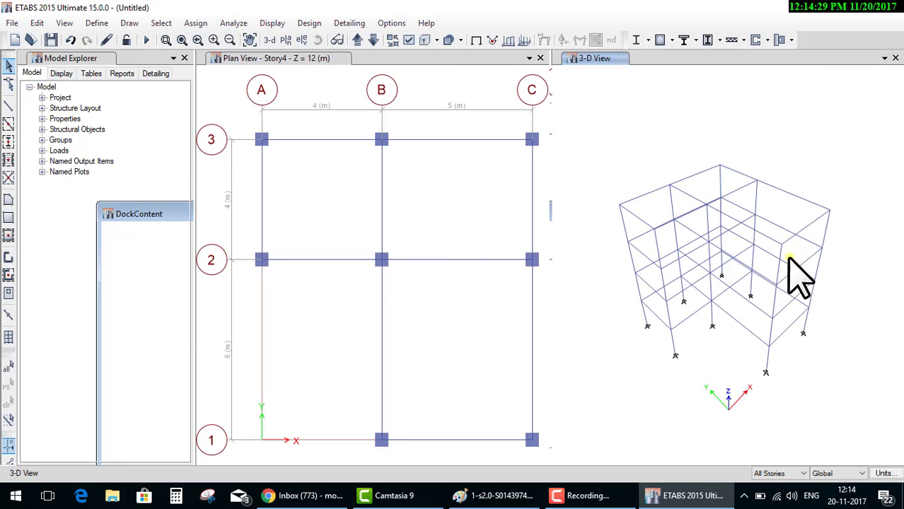